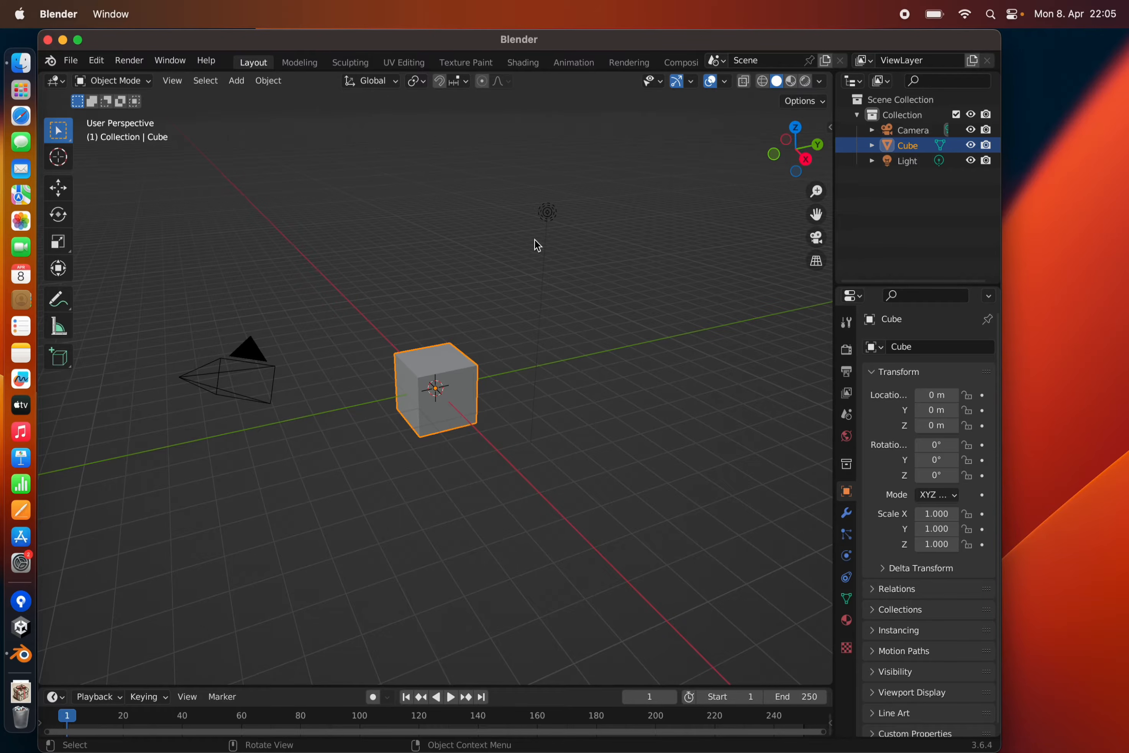
# Step: Delete the default cube and add a mesh plane at the origin
pyautogui.press('x')
pyautogui.click(425, 336)
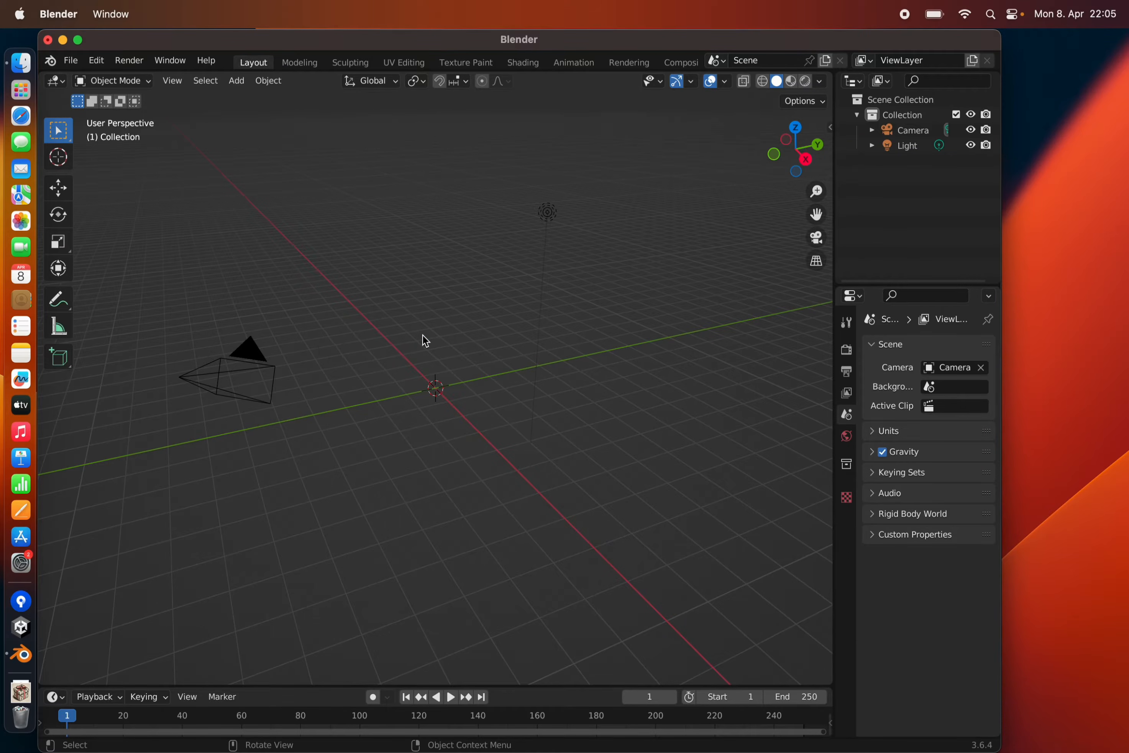
pyautogui.hotkey('shift', 'a')
pyautogui.moveTo(431, 339)
pyautogui.click(479, 336)
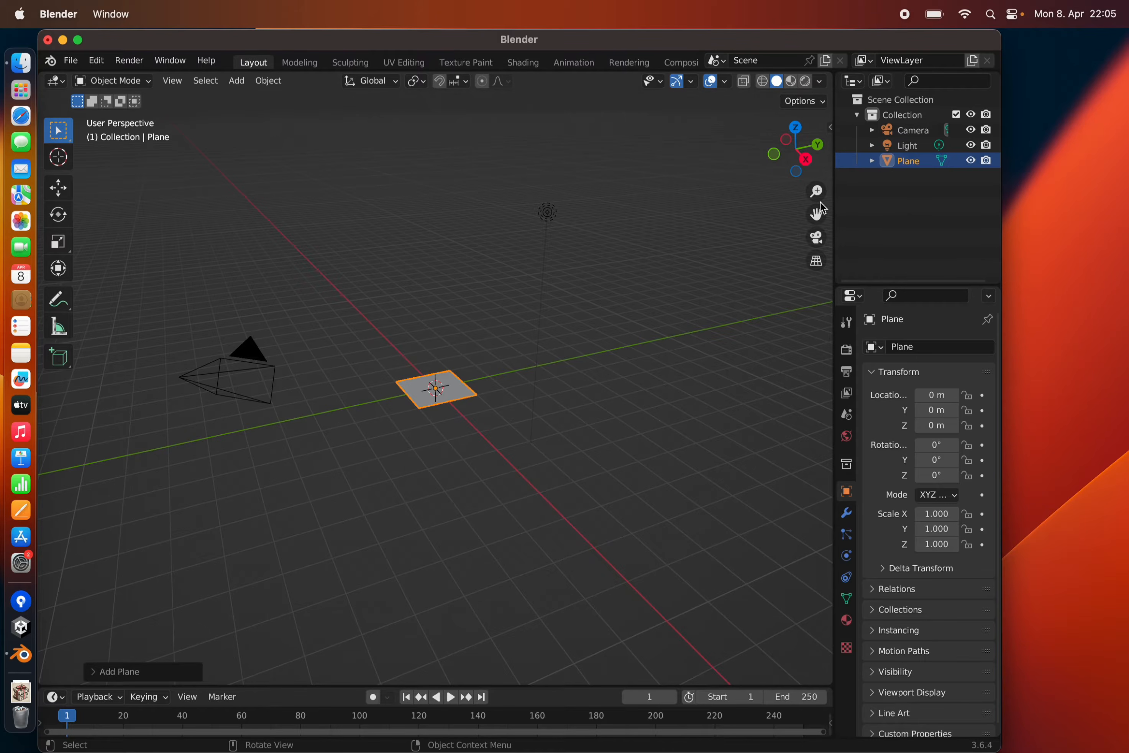
# Step: Rename the plane as Target
pyautogui.doubleClick(910, 160)
pyautogui.write('Target')
pyautogui.press('Return')
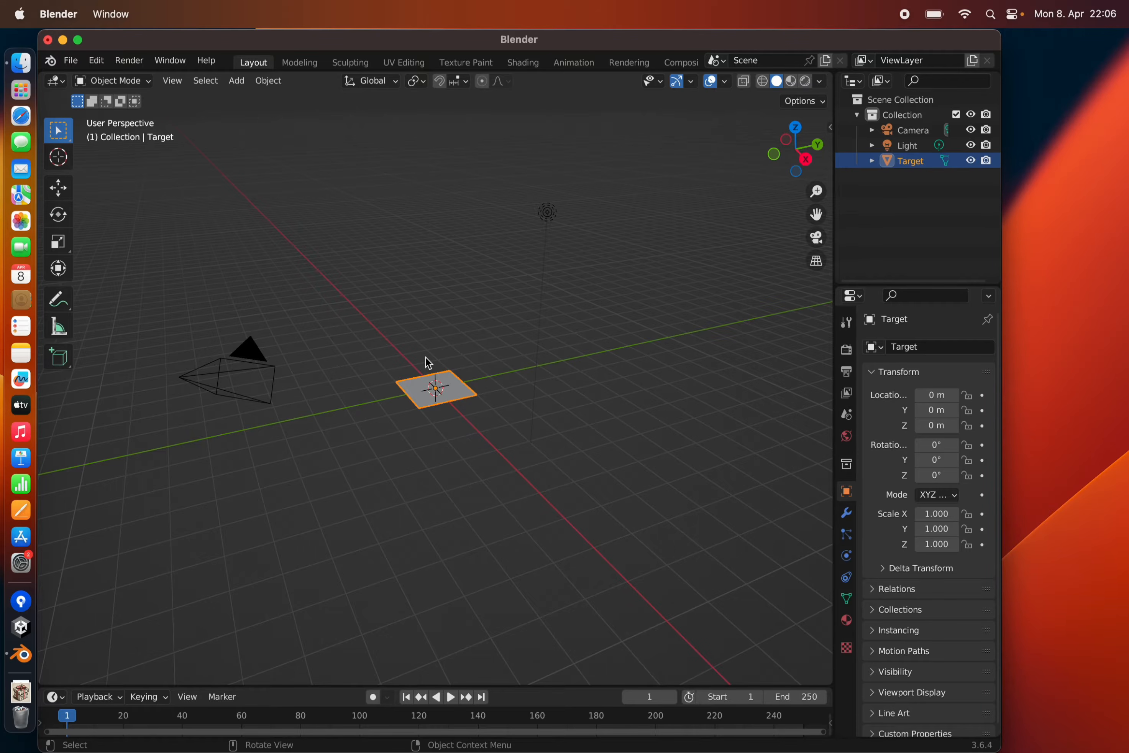
# Step: Add a mesh cylinder at the origin
pyautogui.hotkey('shift', 'a')
pyautogui.moveTo(434, 358)
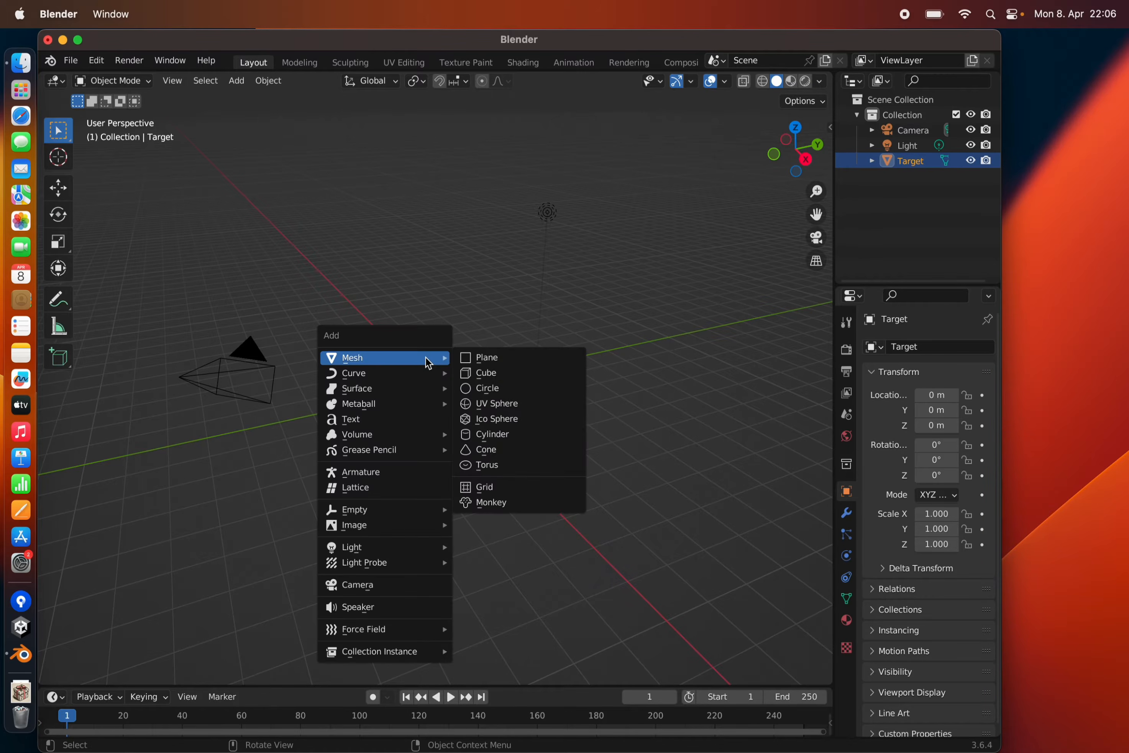
pyautogui.click(487, 434)
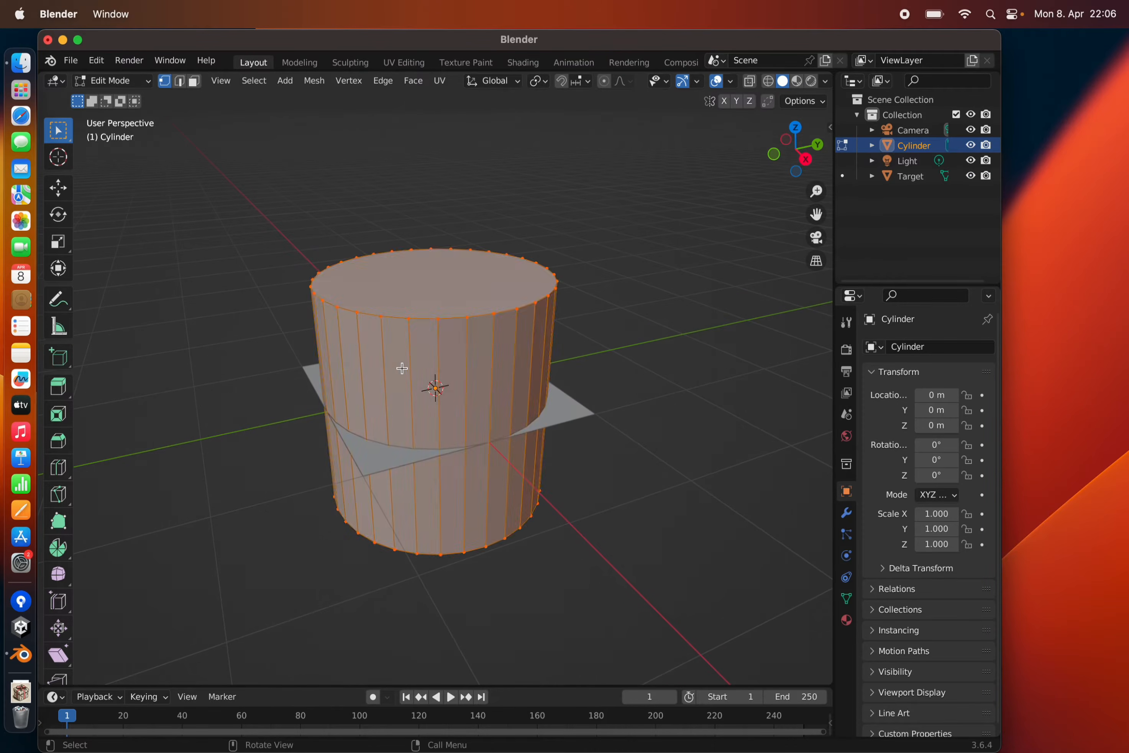
# Step: Delete the cylinder's entire loop of side faces in face select mode
pyautogui.hotkey('alt', 'a')
pyautogui.keyDown('alt'); pyautogui.click(470, 404); pyautogui.keyUp('alt')
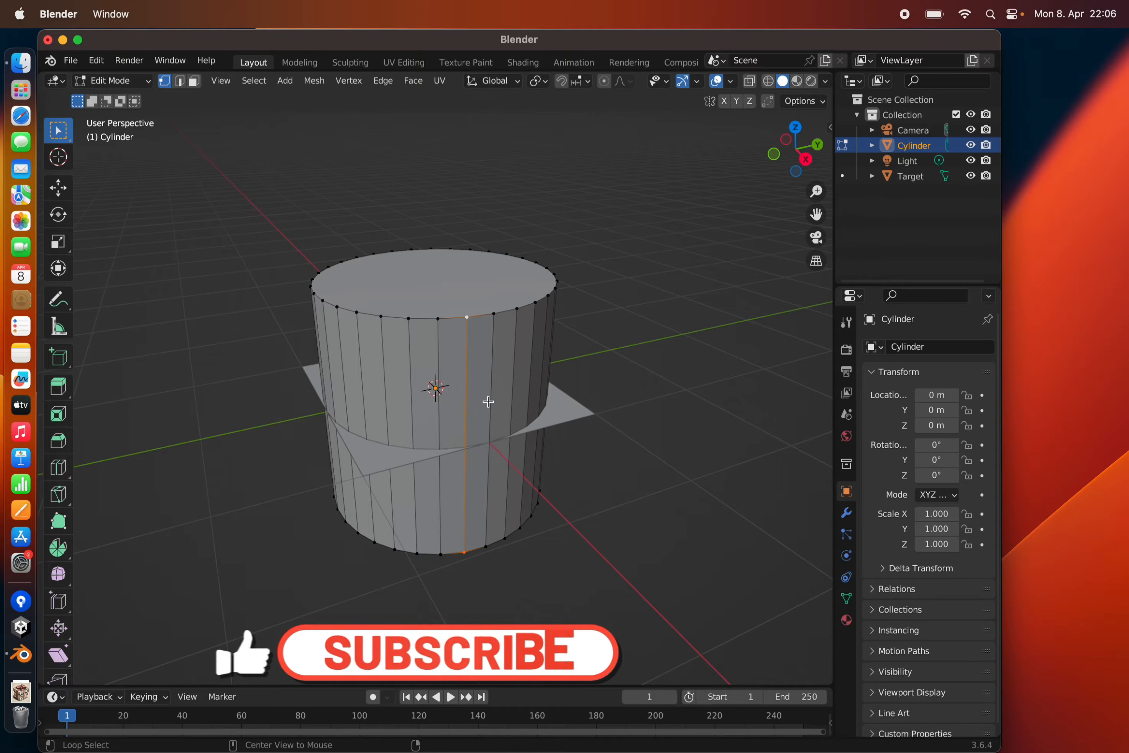
pyautogui.keyDown('alt'); pyautogui.click(491, 401); pyautogui.keyUp('alt')
pyautogui.click(194, 82)
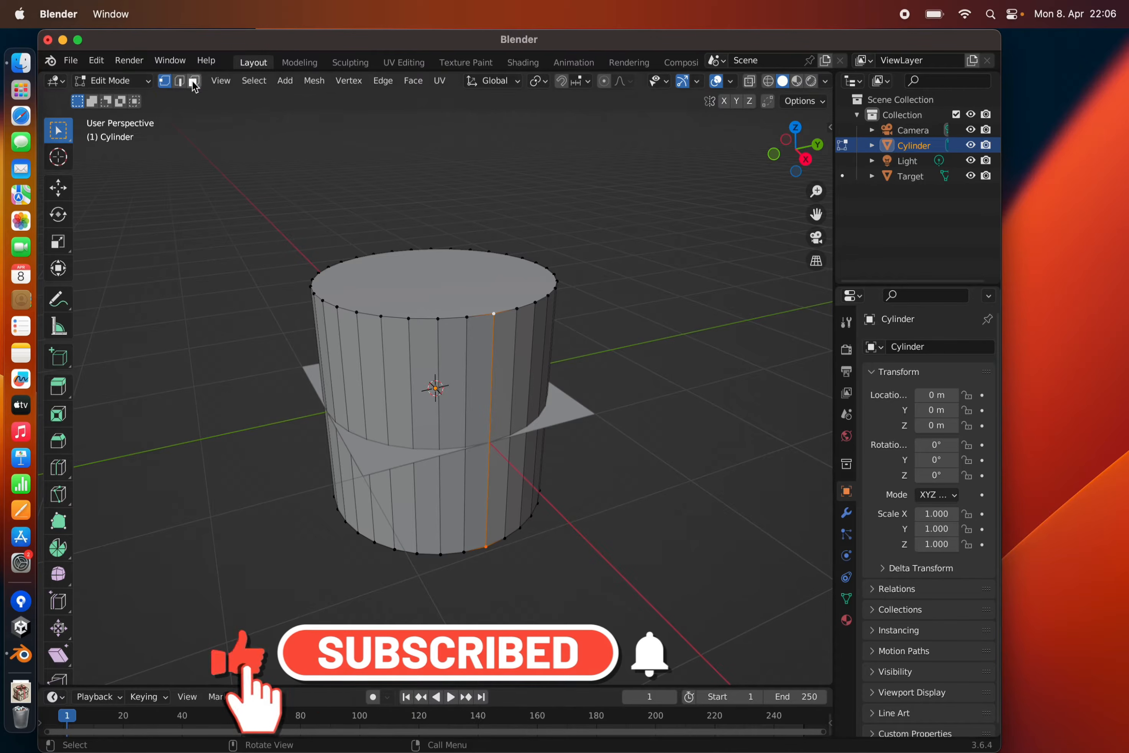
pyautogui.keyDown('alt'); pyautogui.click(484, 410); pyautogui.keyUp('alt')
pyautogui.press('x')
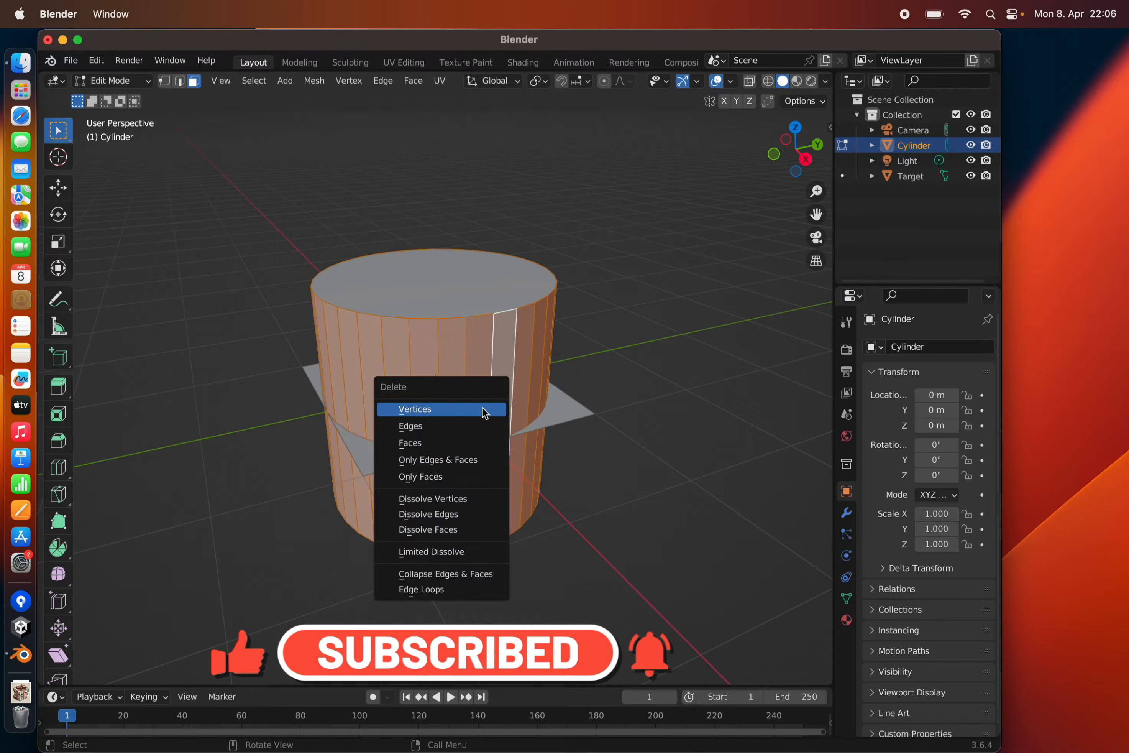
pyautogui.click(476, 443)
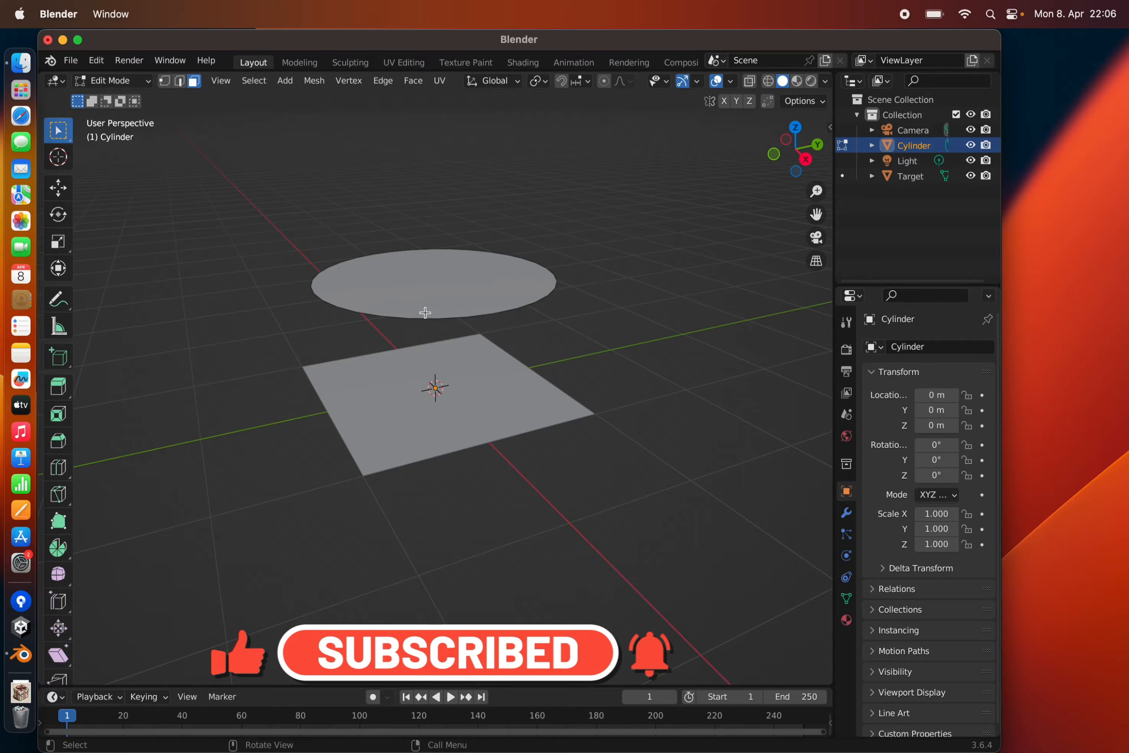
# Step: Move the whole cylinder object down along Z to about -1.42 m, below the Target plane
pyautogui.click(424, 312)
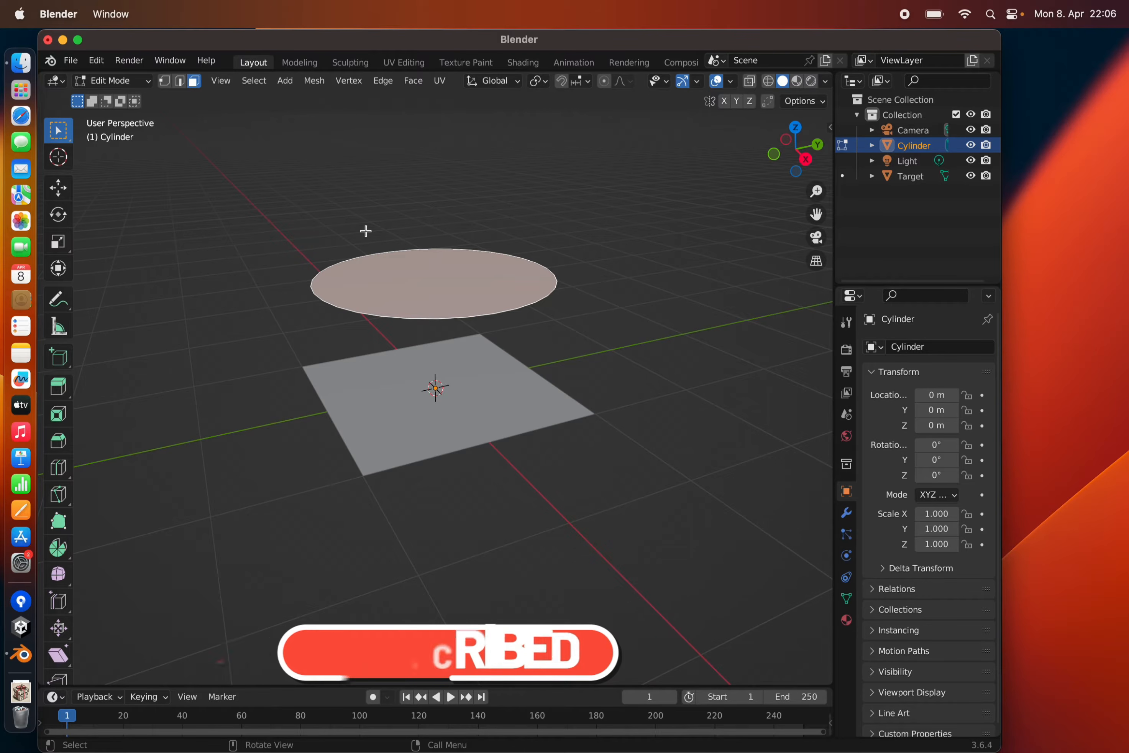
pyautogui.press('Tab')
pyautogui.press('g')
pyautogui.press('z')
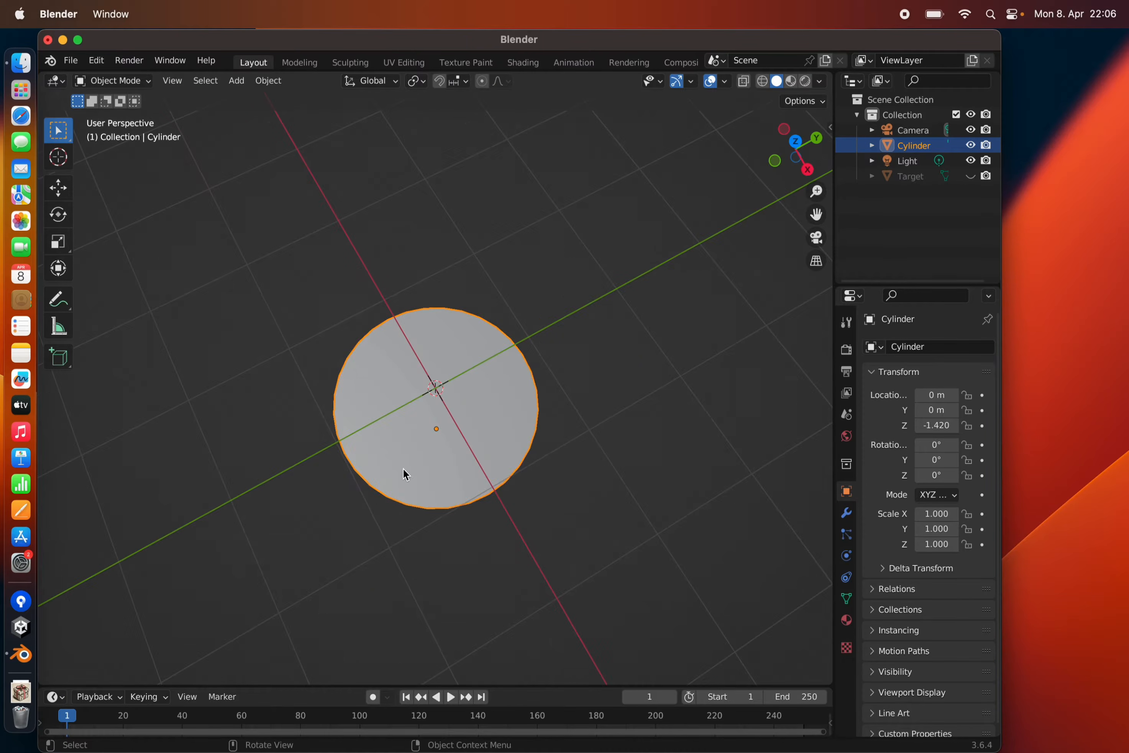
# Step: Inset the cylinder's circular face twice, by about 0.075 m and then by about 0.03 m
pyautogui.scroll(4, 404, 437)
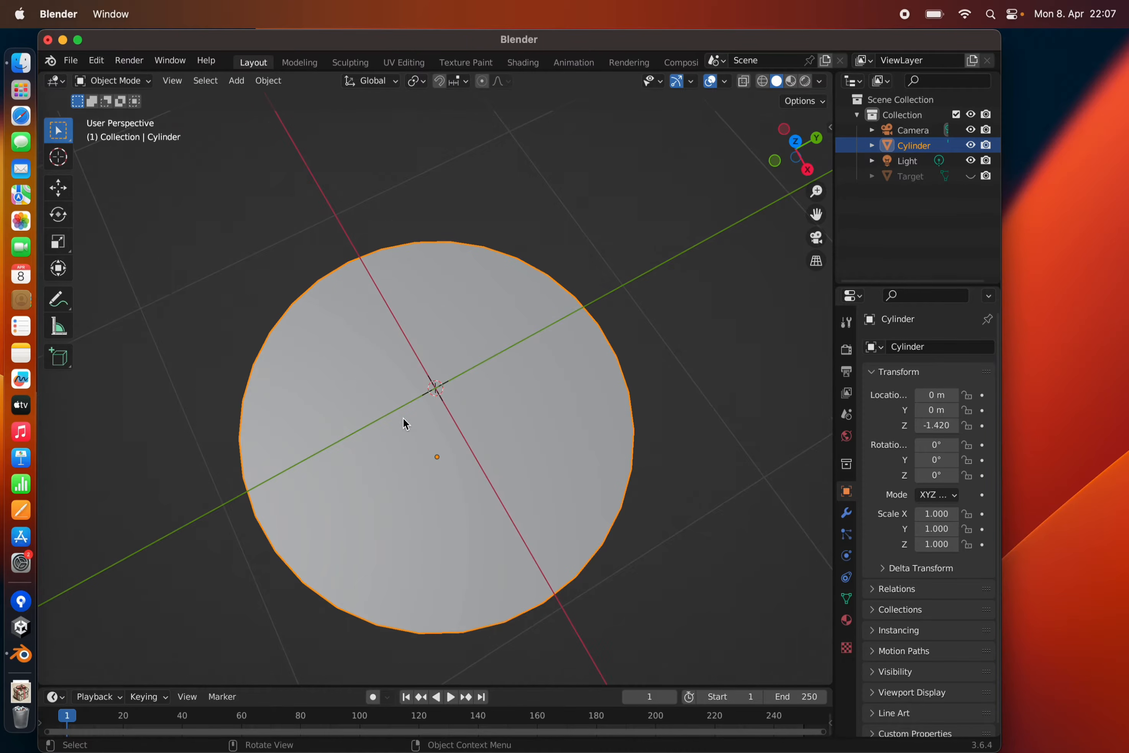
pyautogui.press('Tab')
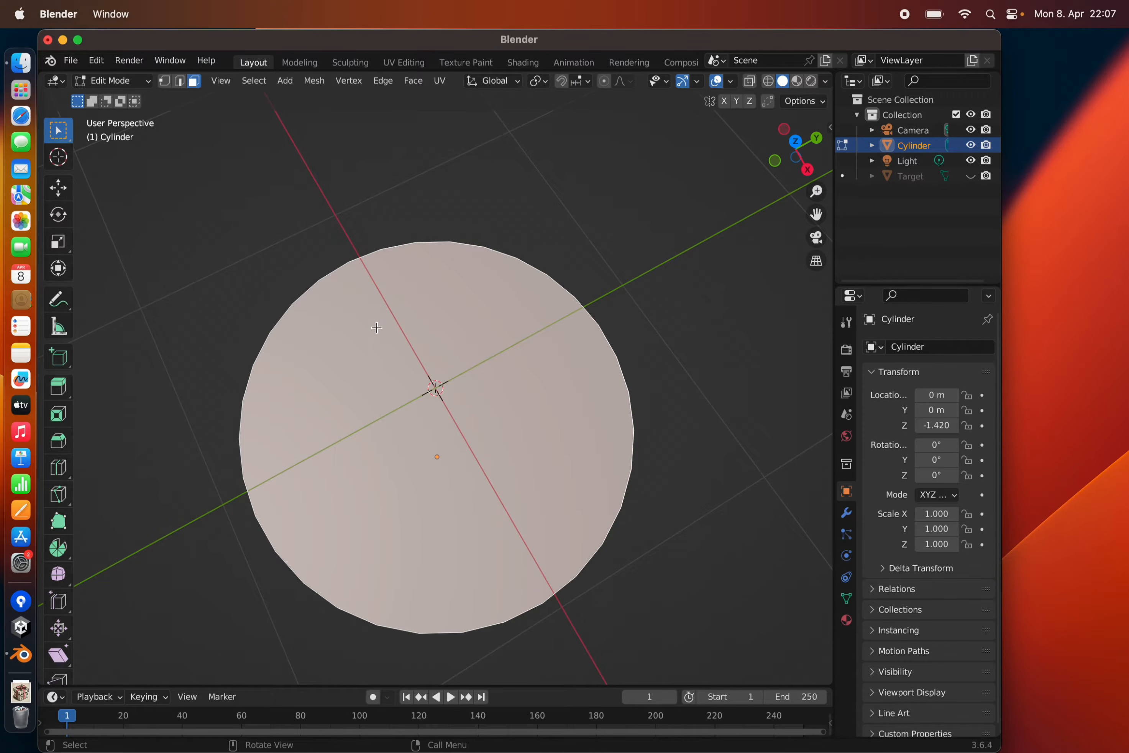
pyautogui.press('i')
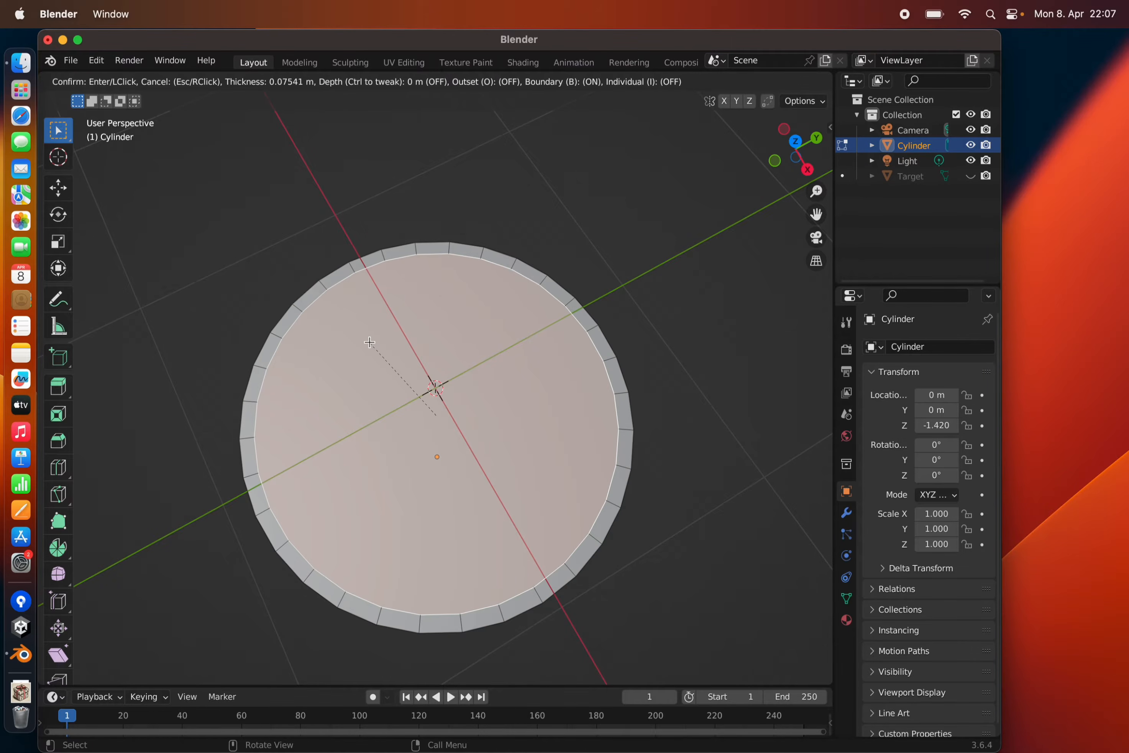
pyautogui.click(369, 341)
pyautogui.press('i')
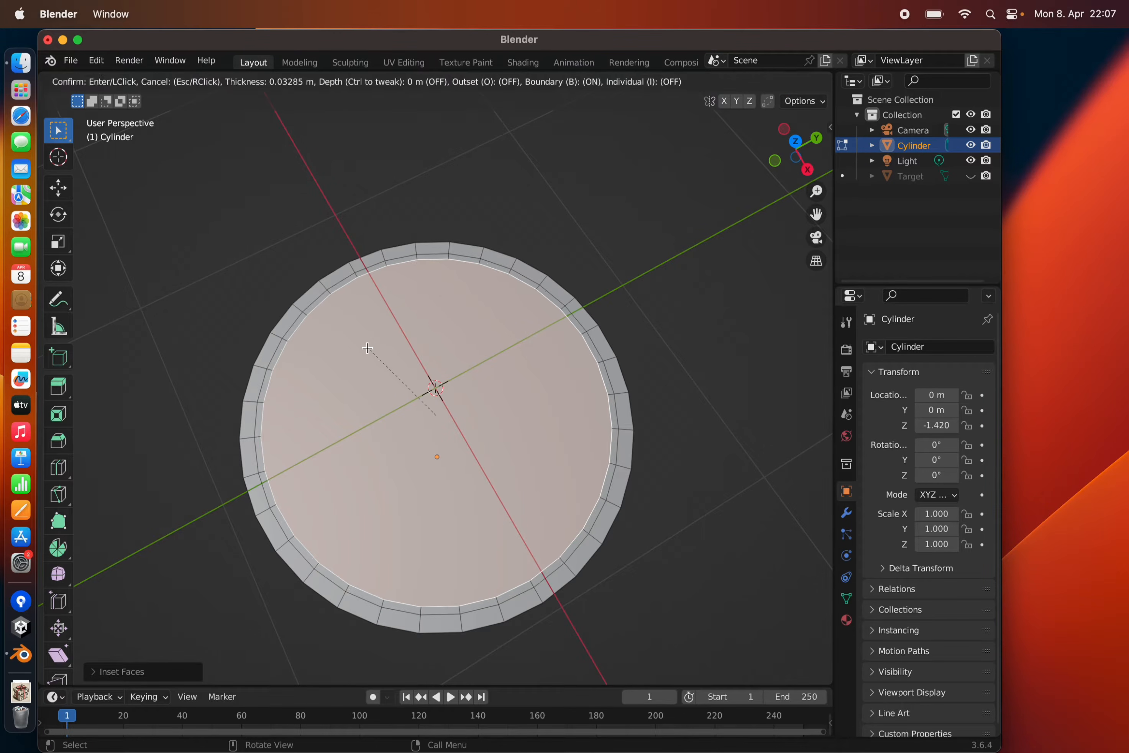
pyautogui.click(369, 349)
# Step: Lower the inner circular face along Z to form a raised coin rim, and return to Object Mode
pyautogui.scroll(-5, 371, 350)
pyautogui.press('g')
pyautogui.press('z')
pyautogui.click(373, 356)
pyautogui.scroll(10, 340, 320)
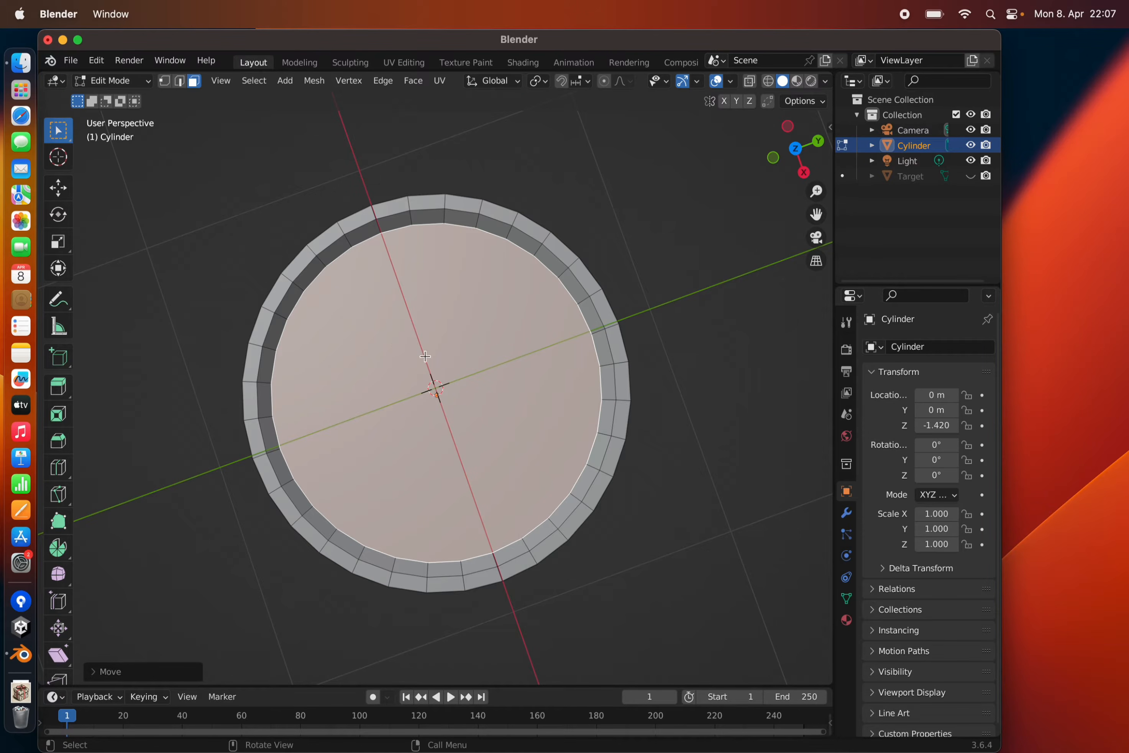
pyautogui.press('Tab')
pyautogui.scroll(-3, 334, 311)
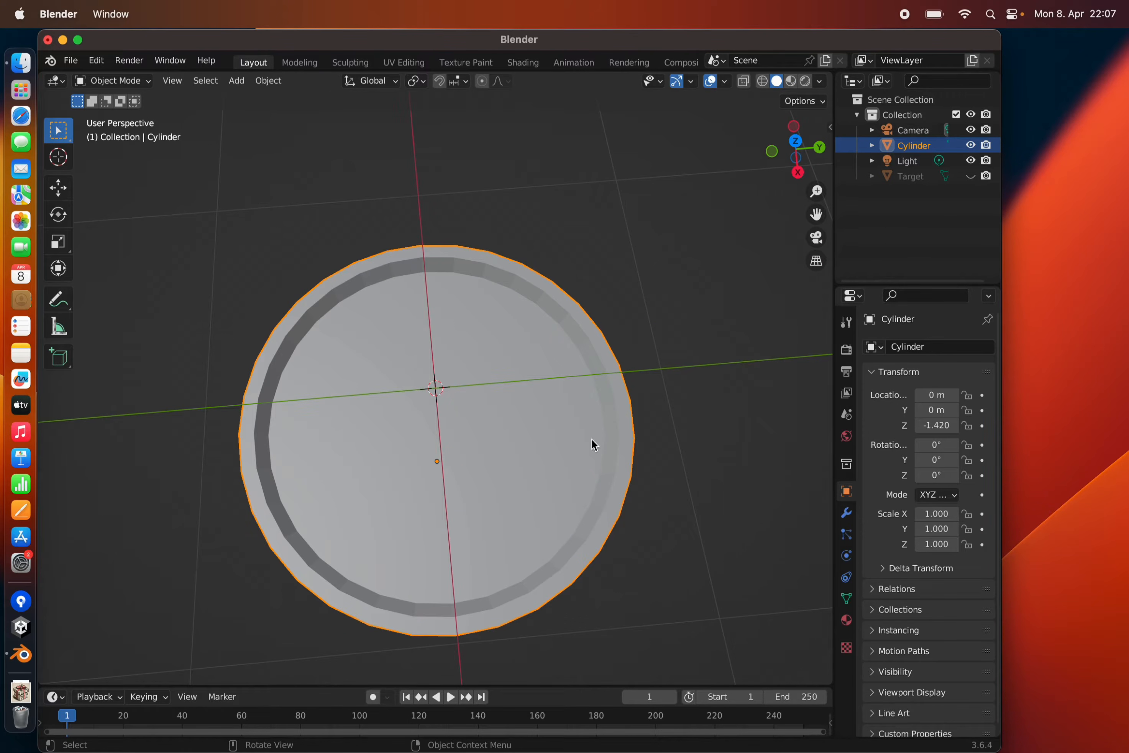
# Step: Show the Target plane again and create a new material for it in a Shader Editor split off from the viewport
pyautogui.click(970, 176)
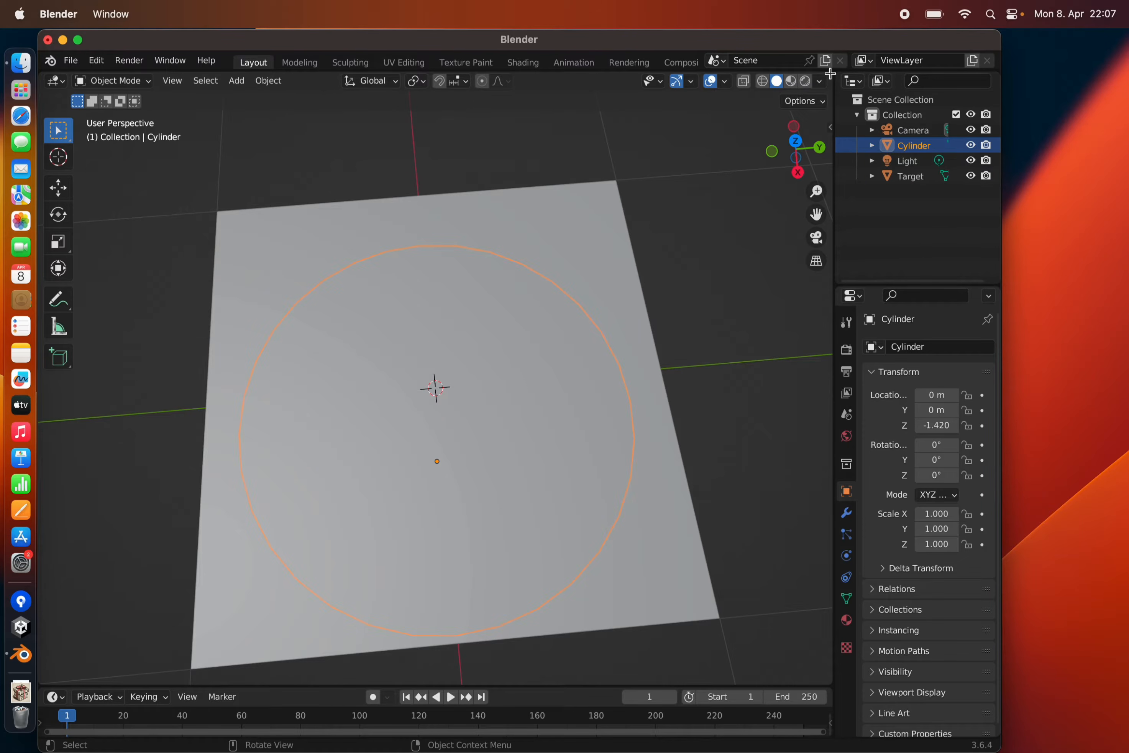
pyautogui.moveTo(830, 74); pyautogui.dragTo(364, 143)
pyautogui.click(922, 176)
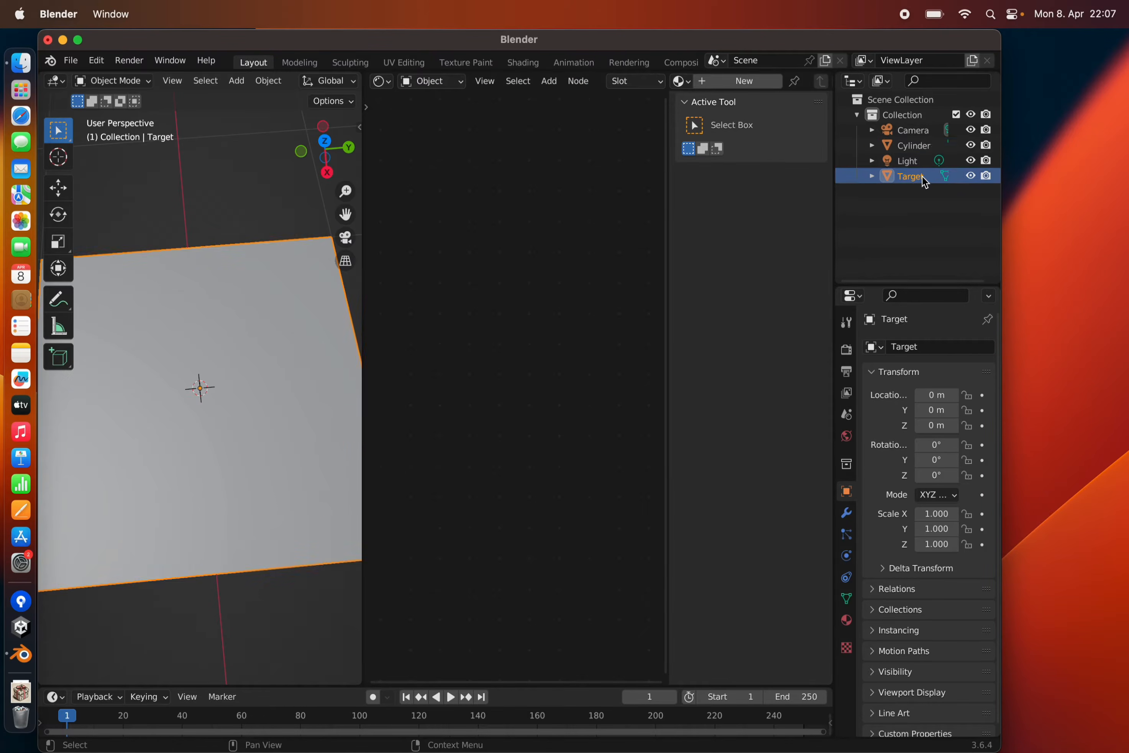
pyautogui.click(744, 87)
# Step: Add an Image Texture node beside the Principled BSDF in Target's material
pyautogui.hotkey('shift', 'a')
pyautogui.click(438, 401)
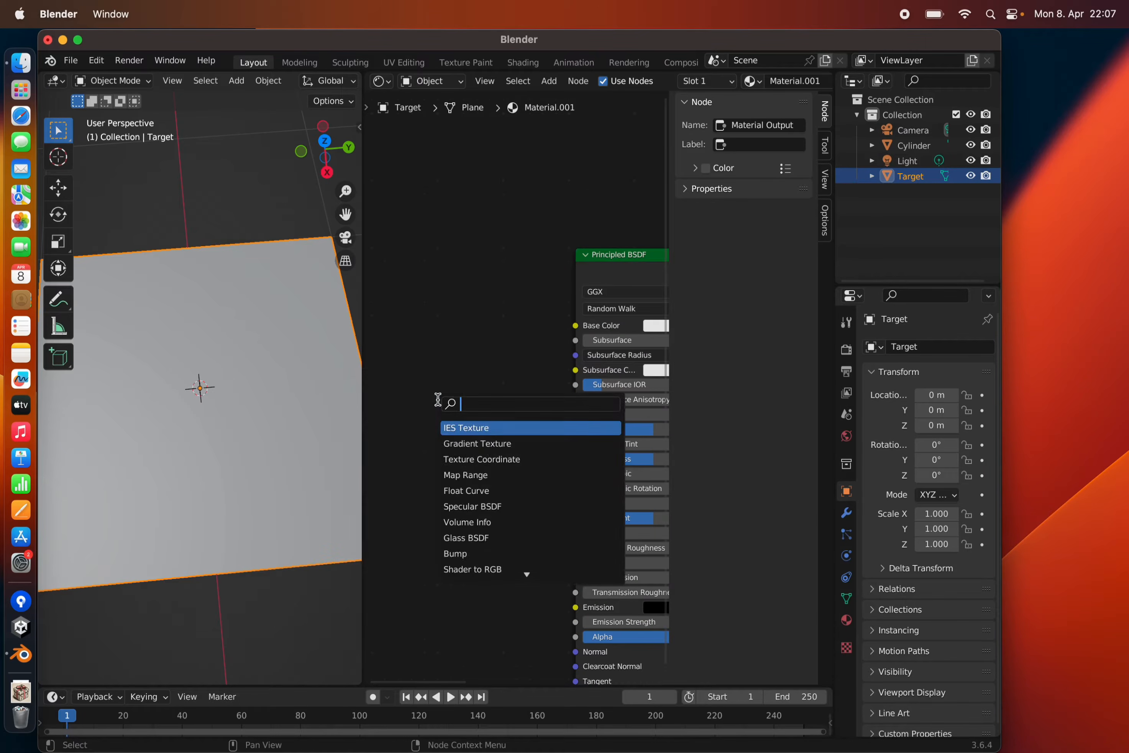
pyautogui.write('image')
pyautogui.press('Return')
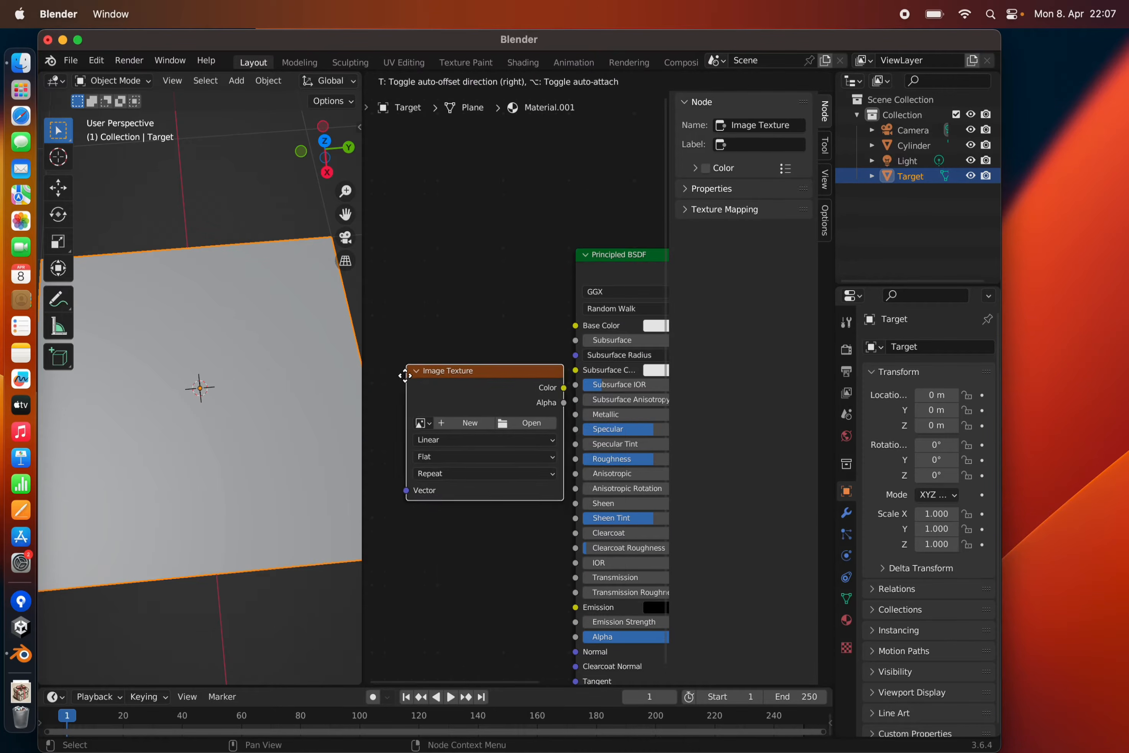
pyautogui.click(411, 373)
# Step: Create a new blank 1024 x 1024 px image named Map in the Image Texture node
pyautogui.click(468, 426)
pyautogui.click(459, 445)
pyautogui.write('M')
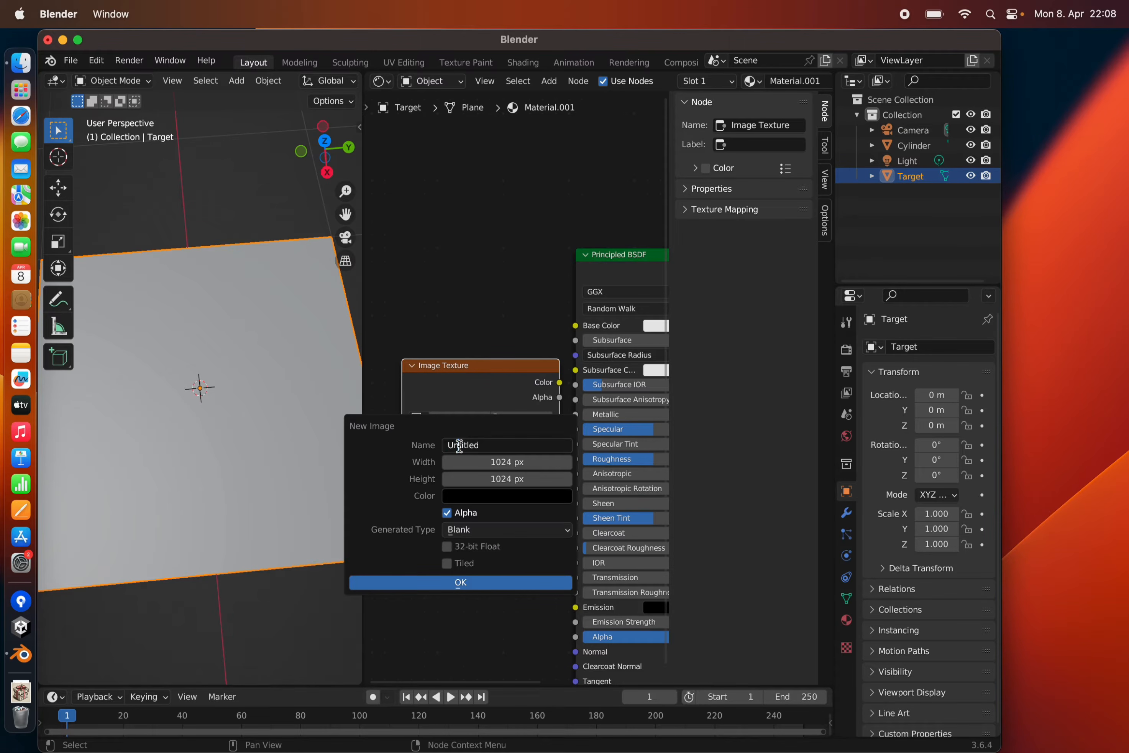
pyautogui.write('ap')
pyautogui.press('Return')
# Step: Set the Map image's color space to Non-Color and save the file as Coin2.blend
pyautogui.click(544, 502)
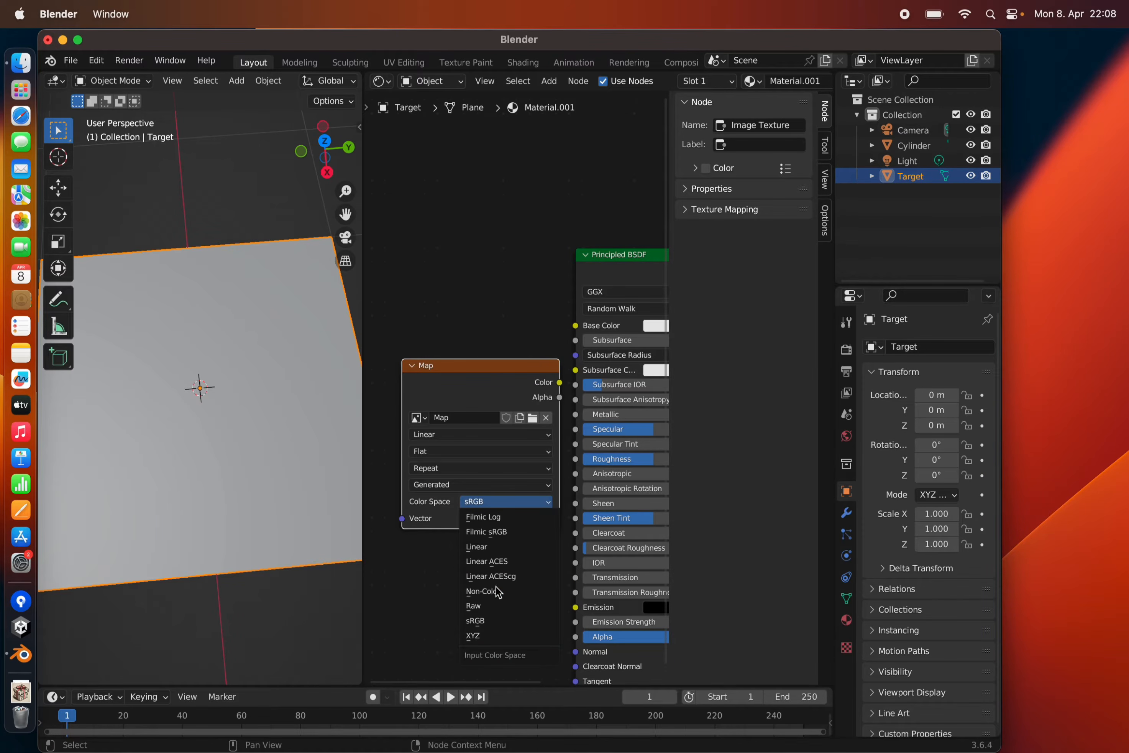
pyautogui.click(495, 592)
pyautogui.hotkey('ctrl', 's')
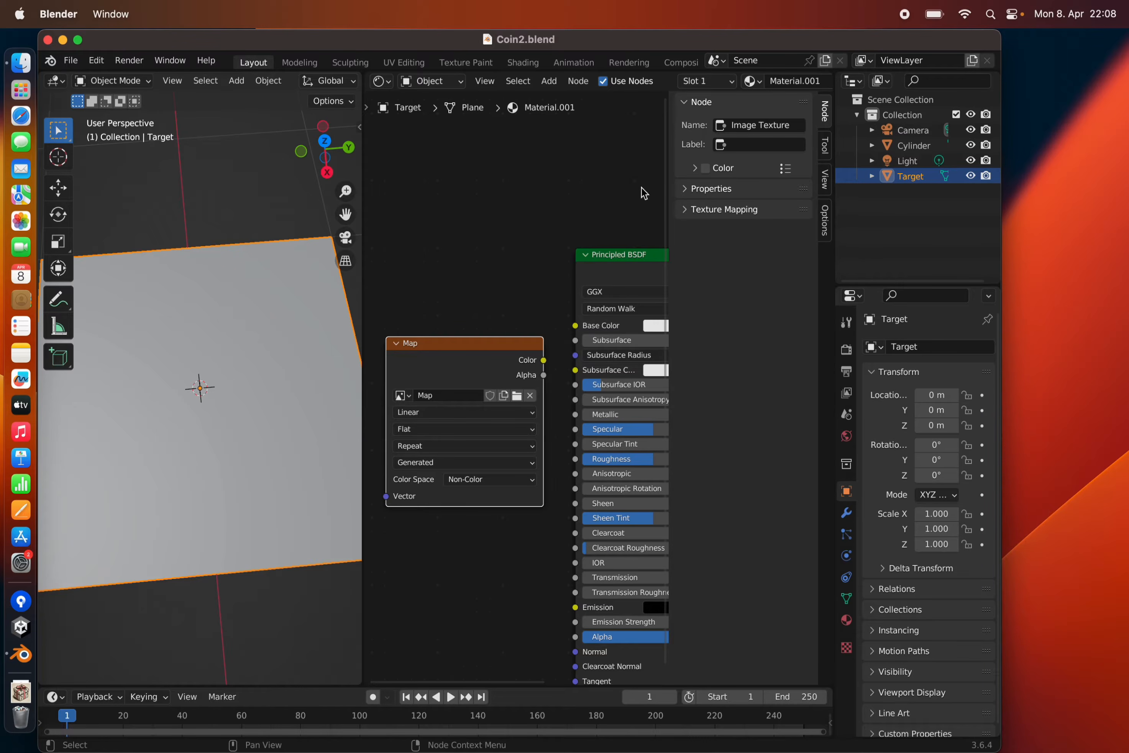
# Step: Select the Cylinder with Target as the active object, and switch the render engine to Cycles
pyautogui.click(906, 146)
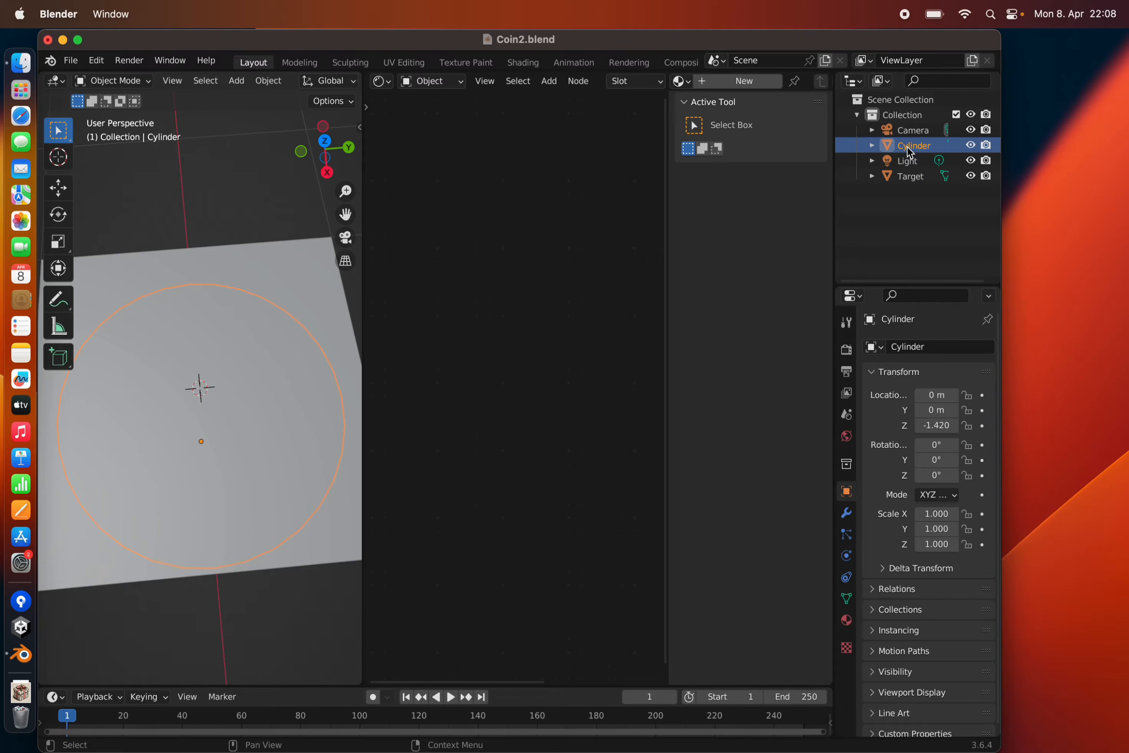
pyautogui.keyDown('ctrl'); pyautogui.click(906, 176); pyautogui.keyUp('ctrl')
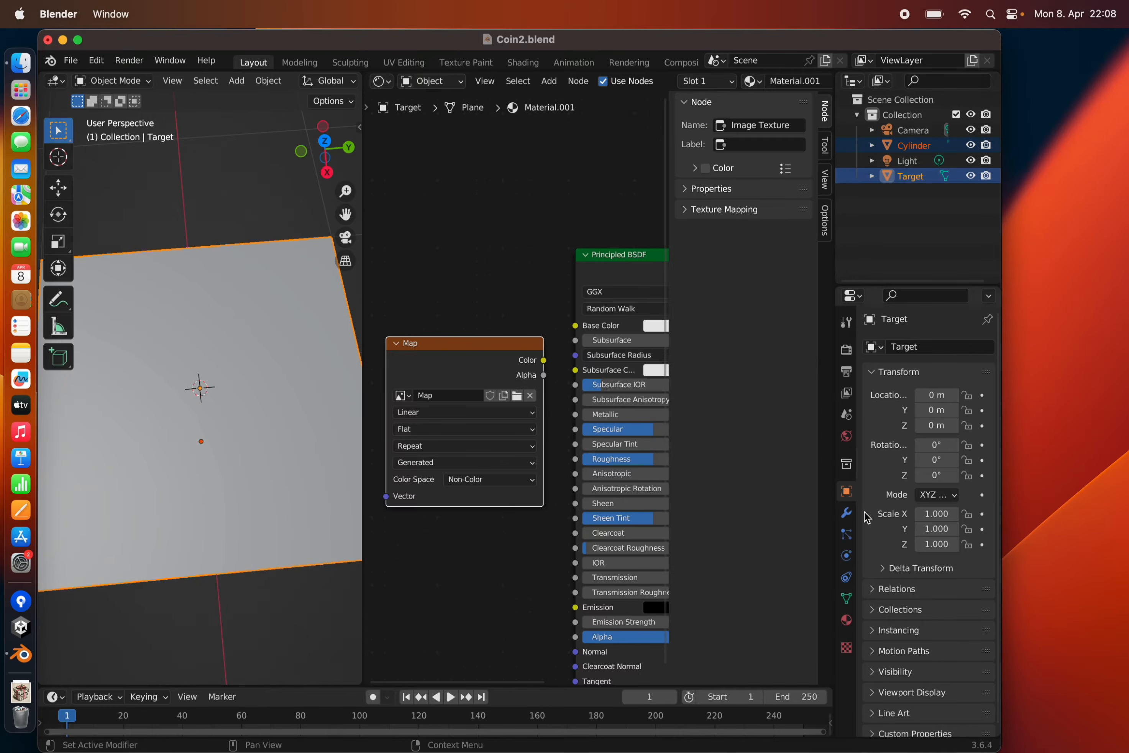
pyautogui.click(847, 354)
pyautogui.click(967, 346)
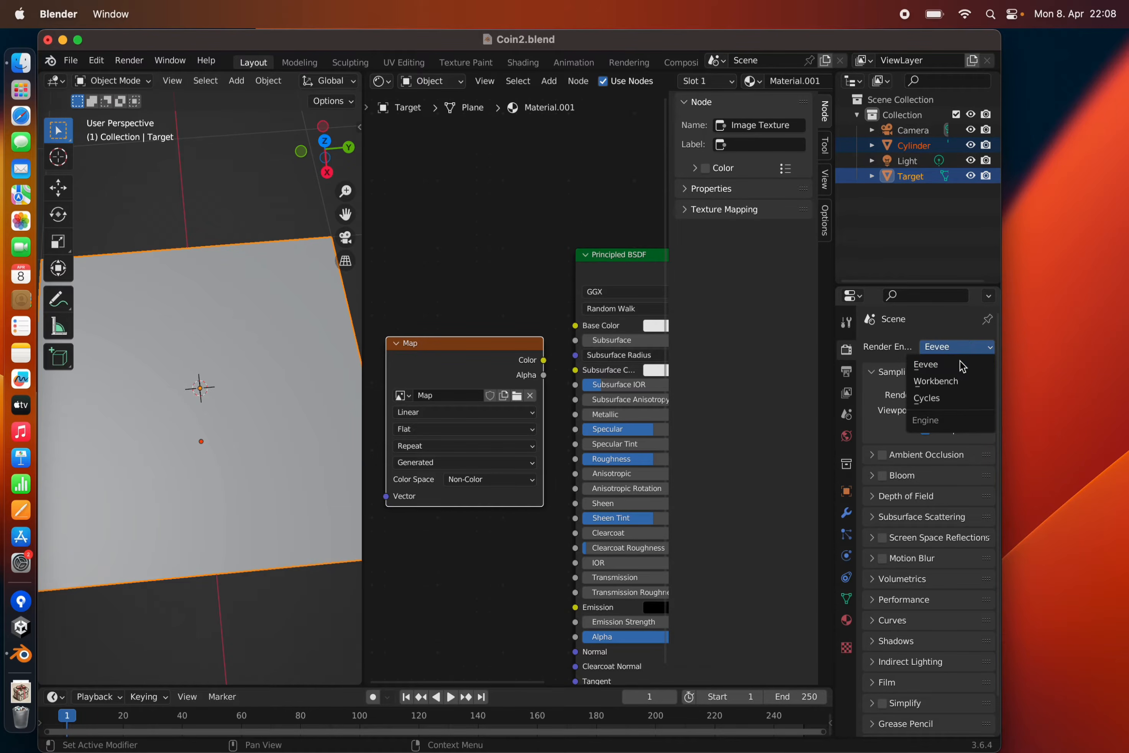
pyautogui.click(945, 402)
# Step: Enable Selected to Active in the render properties' Bake settings
pyautogui.scroll(-5, 874, 562)
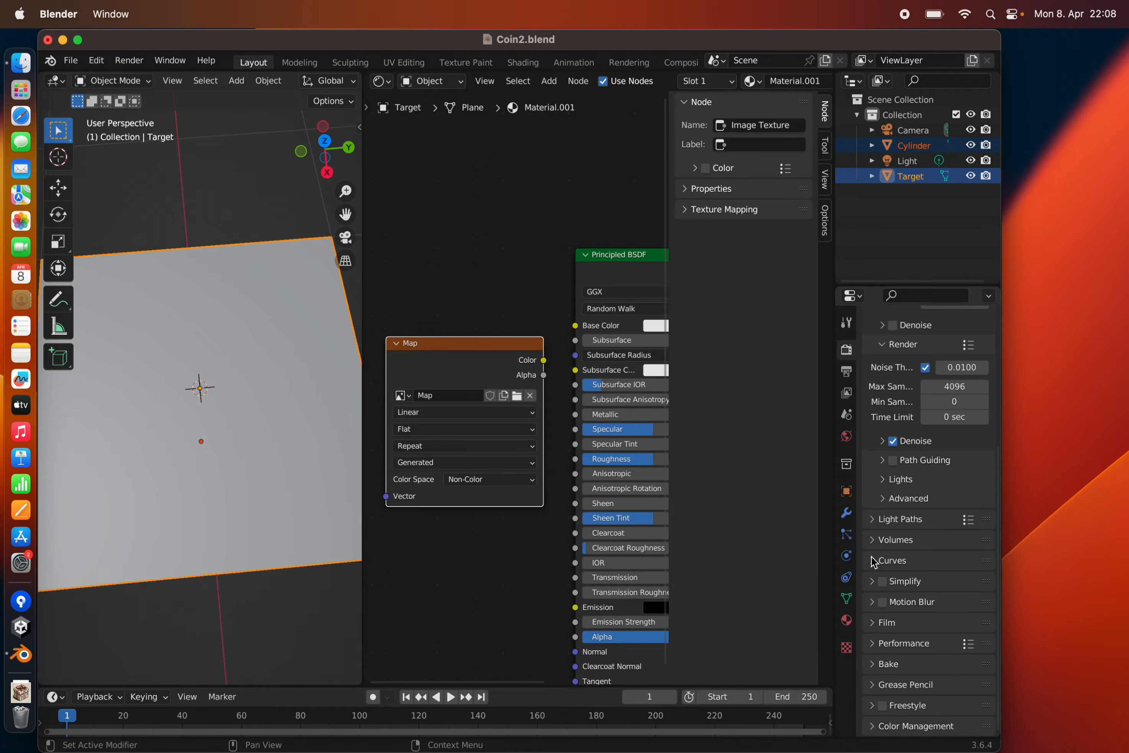
pyautogui.click(872, 664)
pyautogui.scroll(-10, 872, 670)
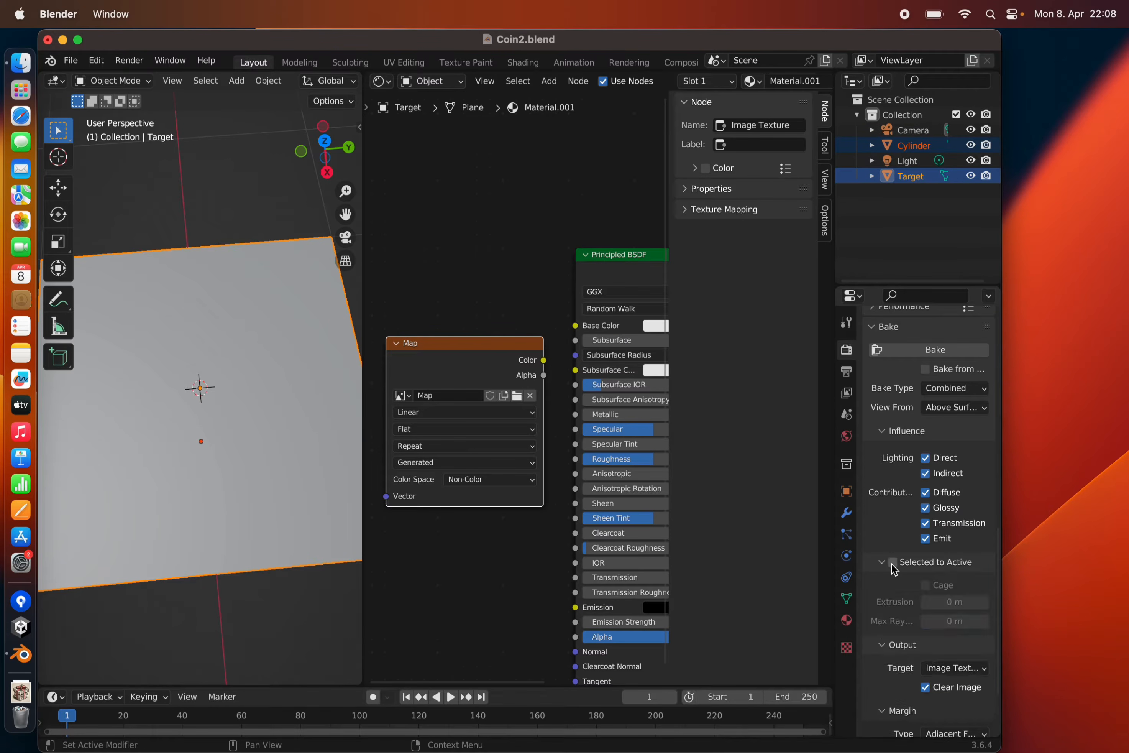
pyautogui.click(893, 563)
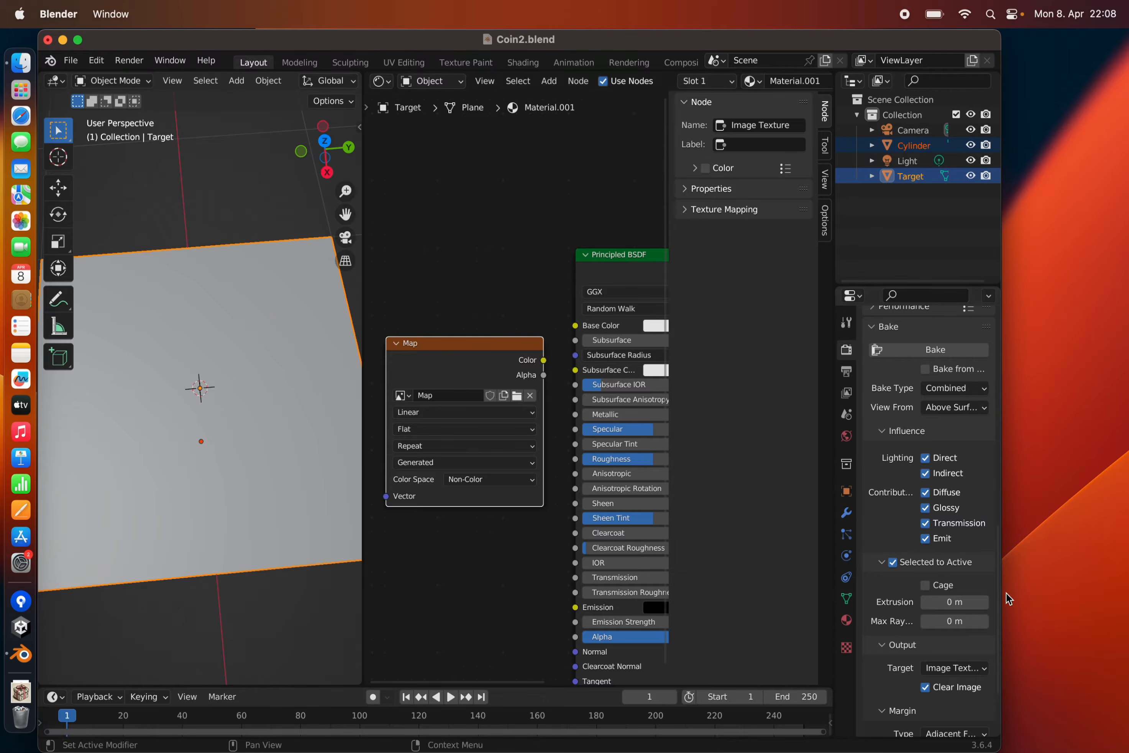
# Step: Measure the height of the cylinder's coin relief from the side
pyautogui.moveTo(199, 410); pyautogui.dragTo(172, 262, button='middle')
pyautogui.moveTo(186, 382); pyautogui.dragTo(95, 357, button='middle')
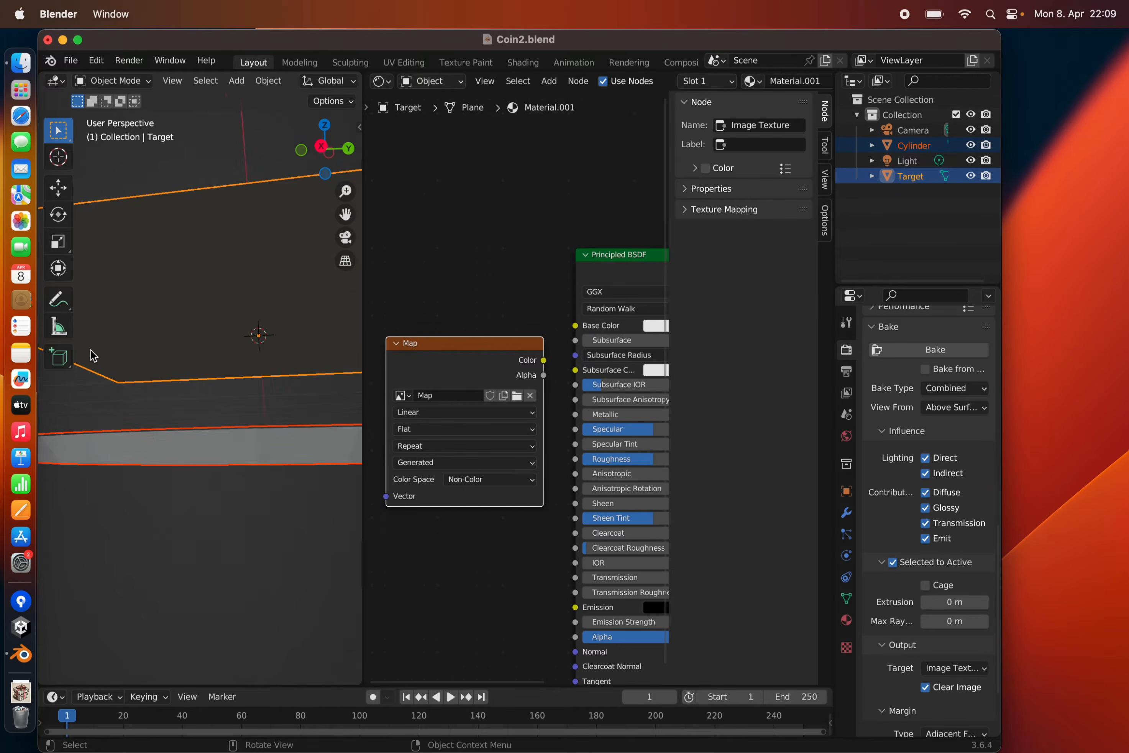
pyautogui.click(58, 327)
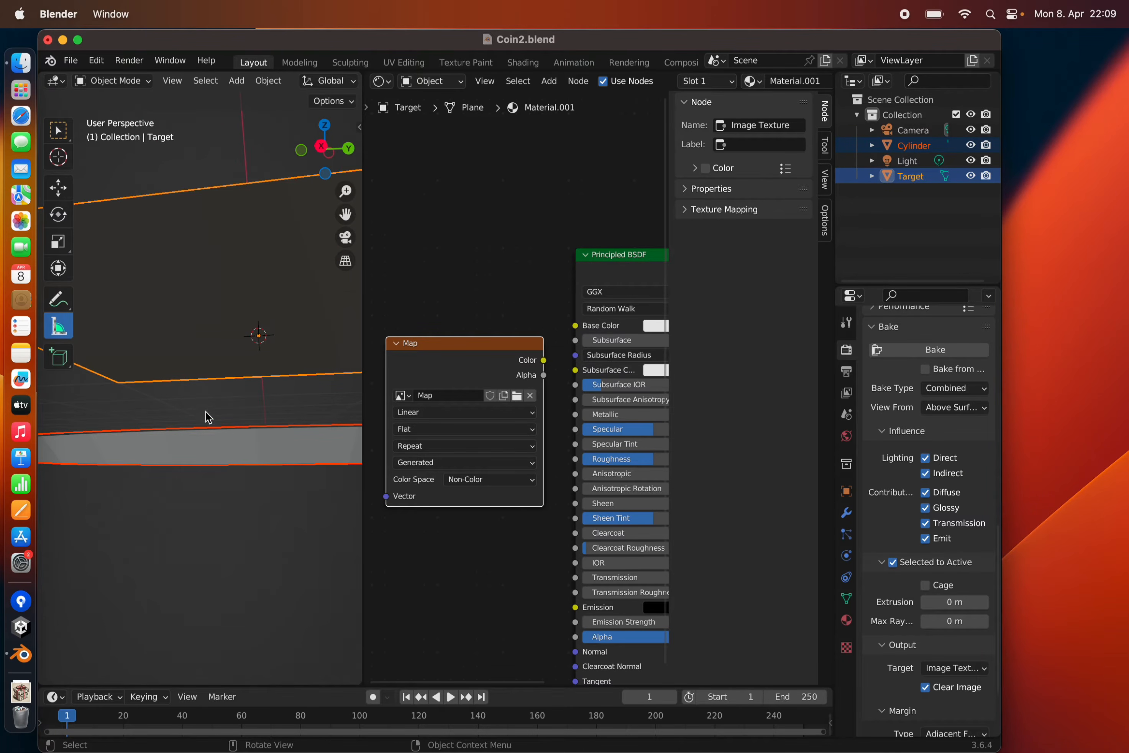
pyautogui.click(231, 466)
pyautogui.moveTo(232, 466); pyautogui.dragTo(232, 425)
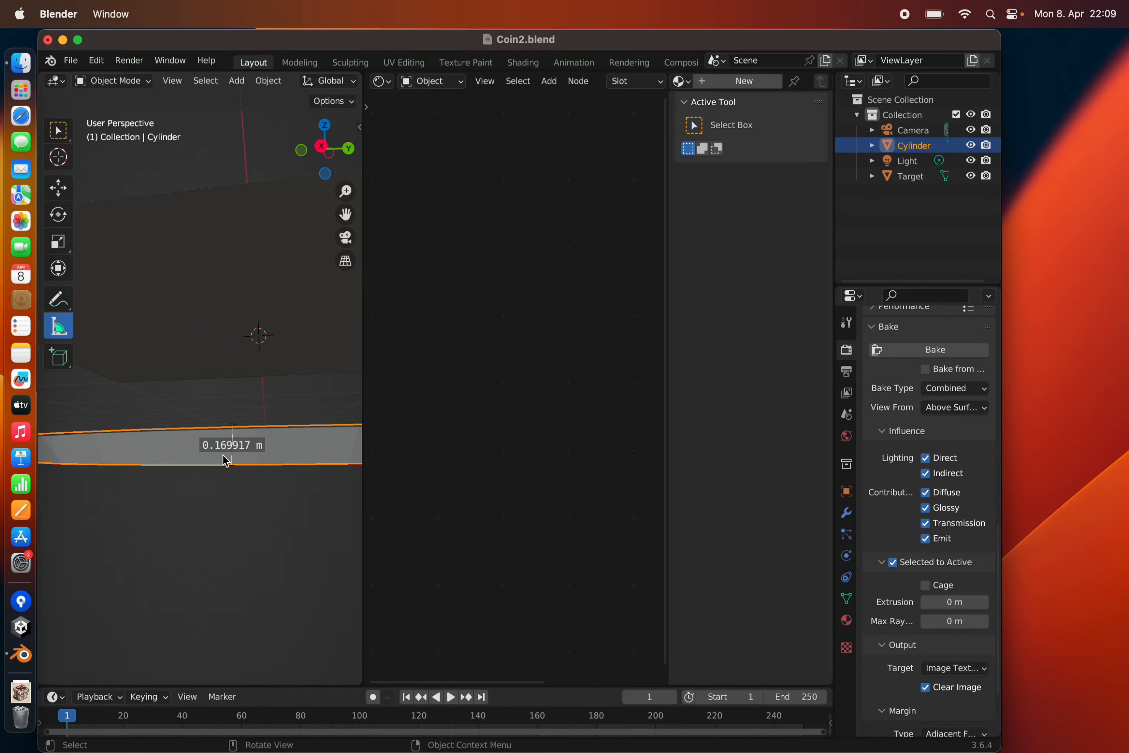
# Step: Set the bake extrusion to 0.2 m
pyautogui.click(958, 604)
pyautogui.write('0.2')
pyautogui.press('Return')
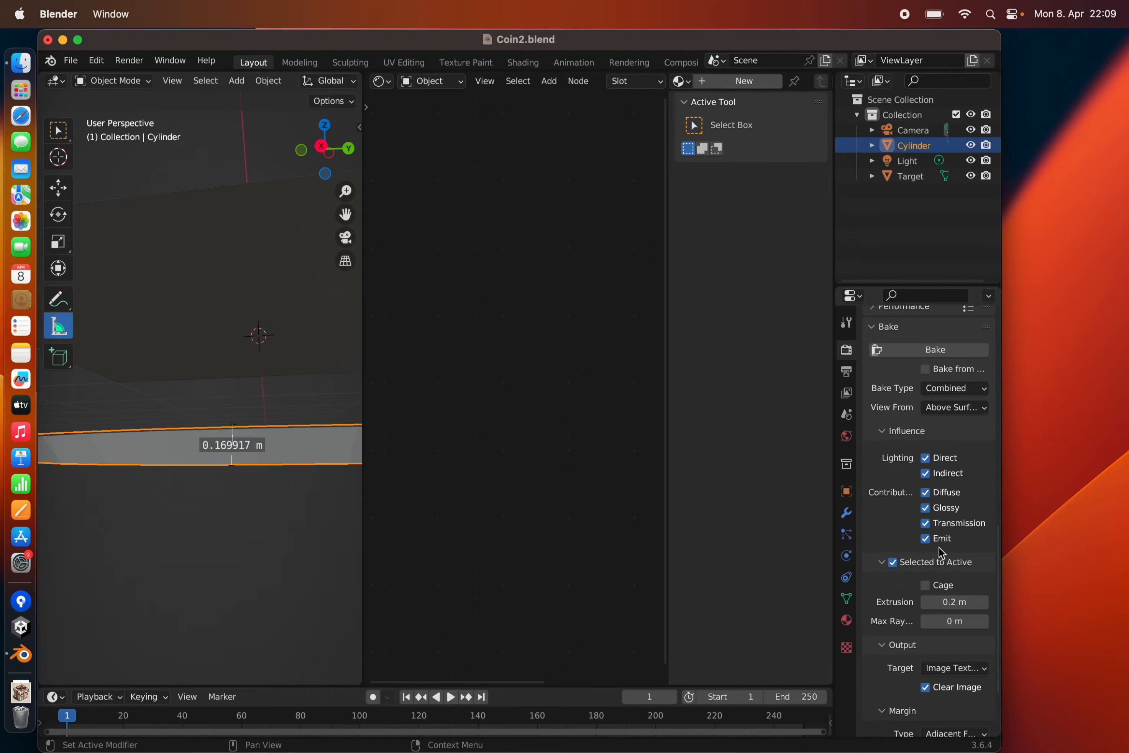
# Step: Set the bake type to Normal, add Target to the selection as the active object, and bake the cylinder's relief onto it
pyautogui.click(951, 389)
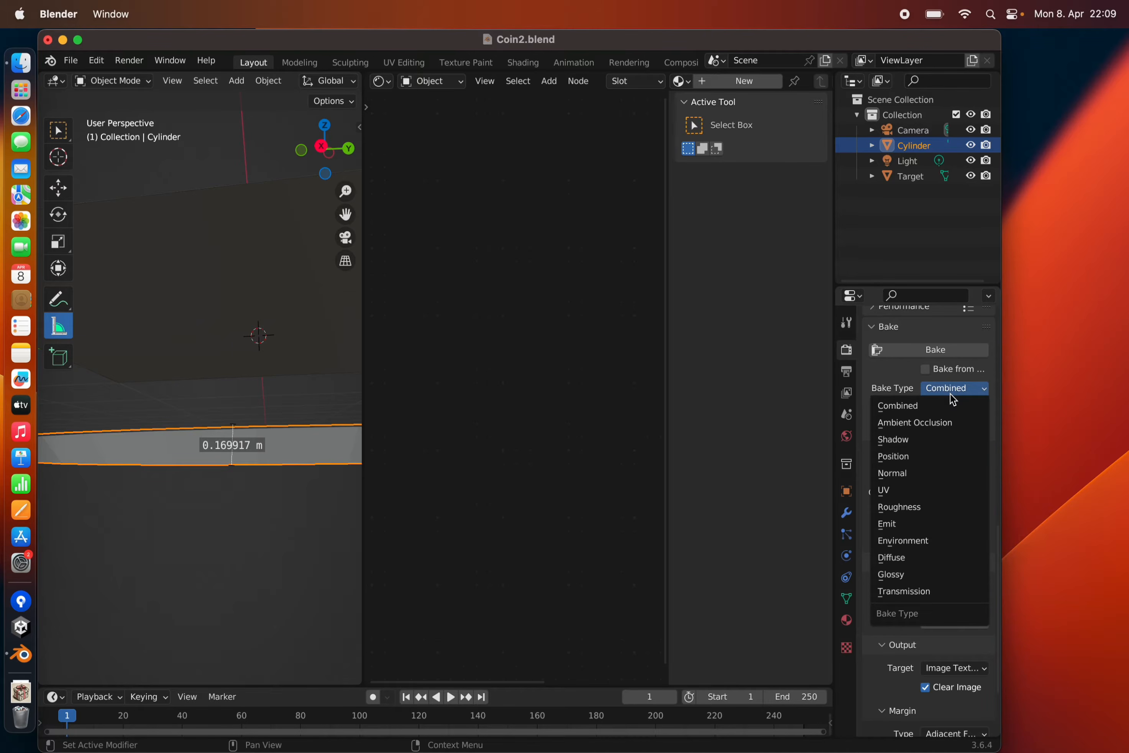
pyautogui.click(912, 473)
pyautogui.keyDown('ctrl'); pyautogui.click(916, 176); pyautogui.keyUp('ctrl')
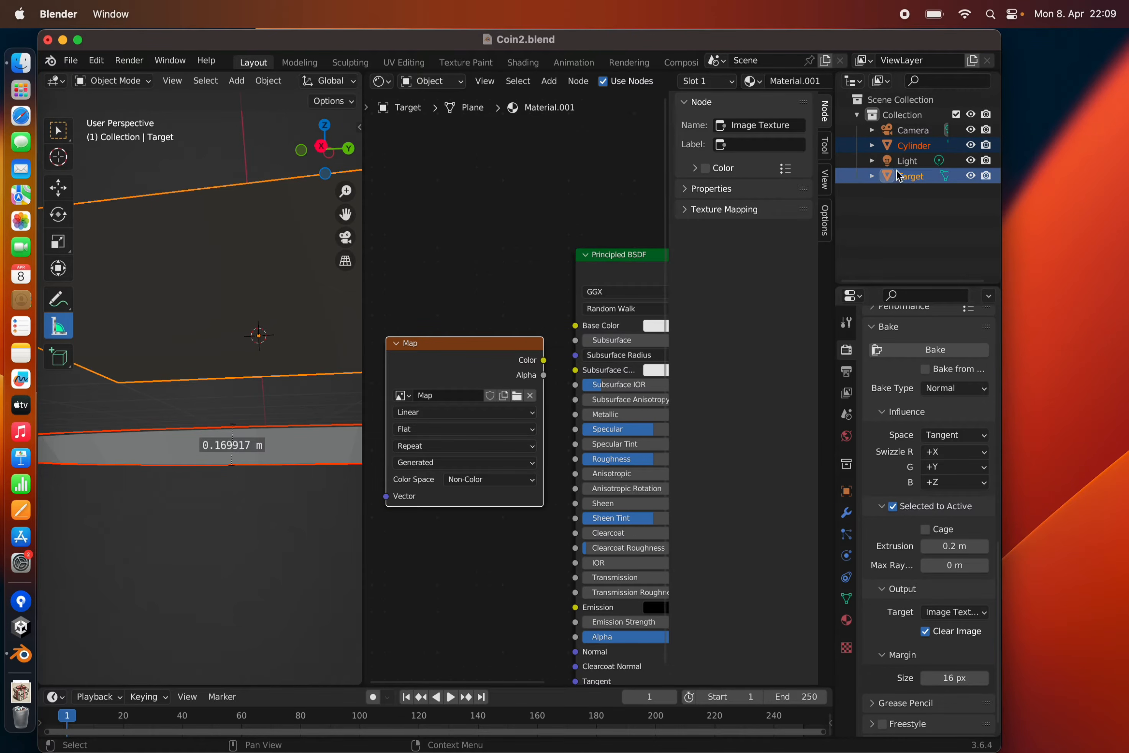
pyautogui.click(907, 352)
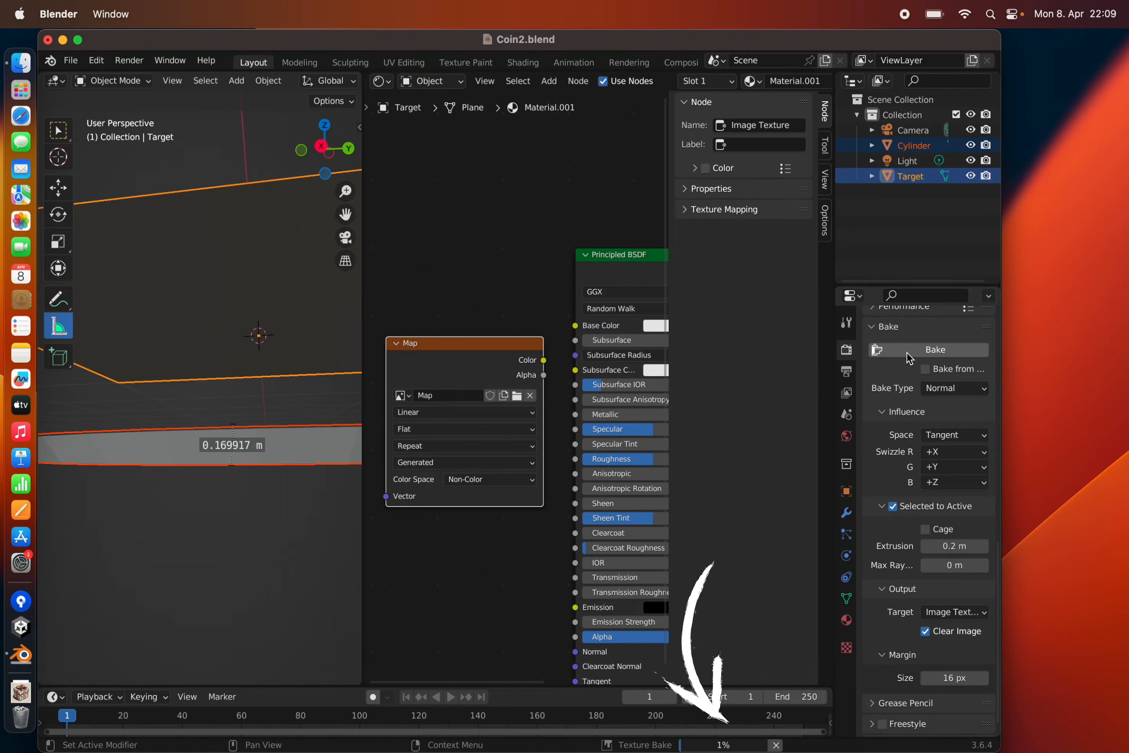
# Step: Switch the node editor area to the Image Editor and display the baked Map image
pyautogui.click(382, 81)
pyautogui.click(417, 158)
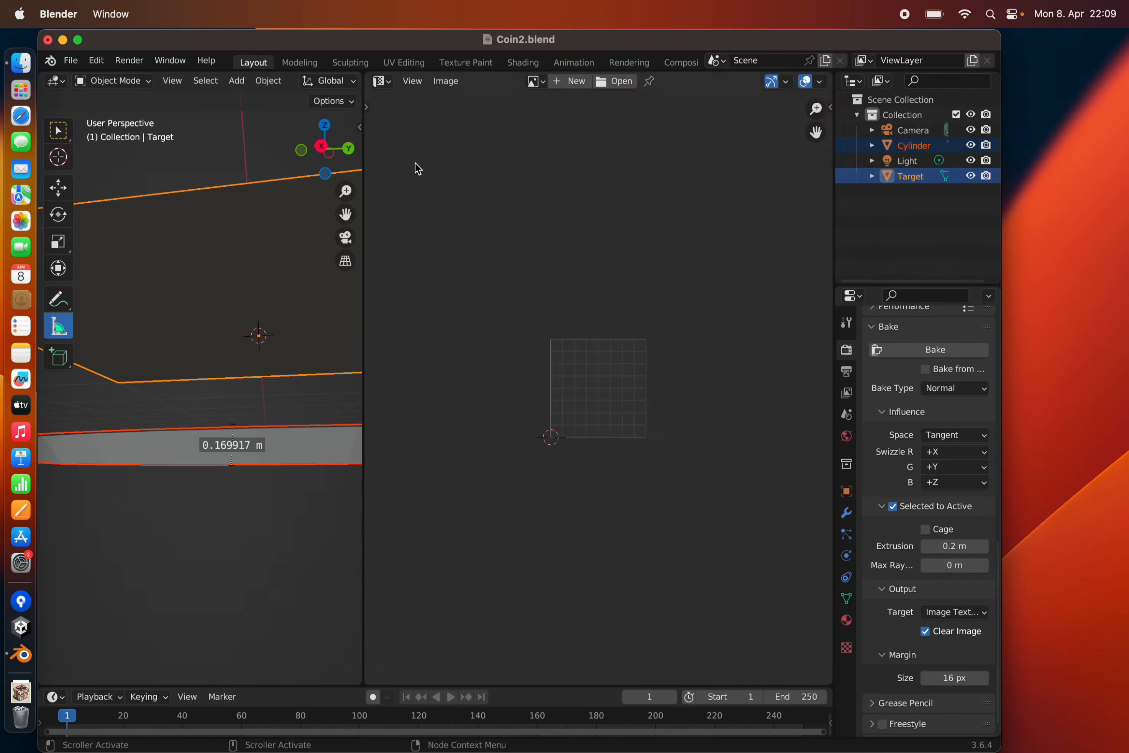
pyautogui.click(537, 80)
pyautogui.click(559, 101)
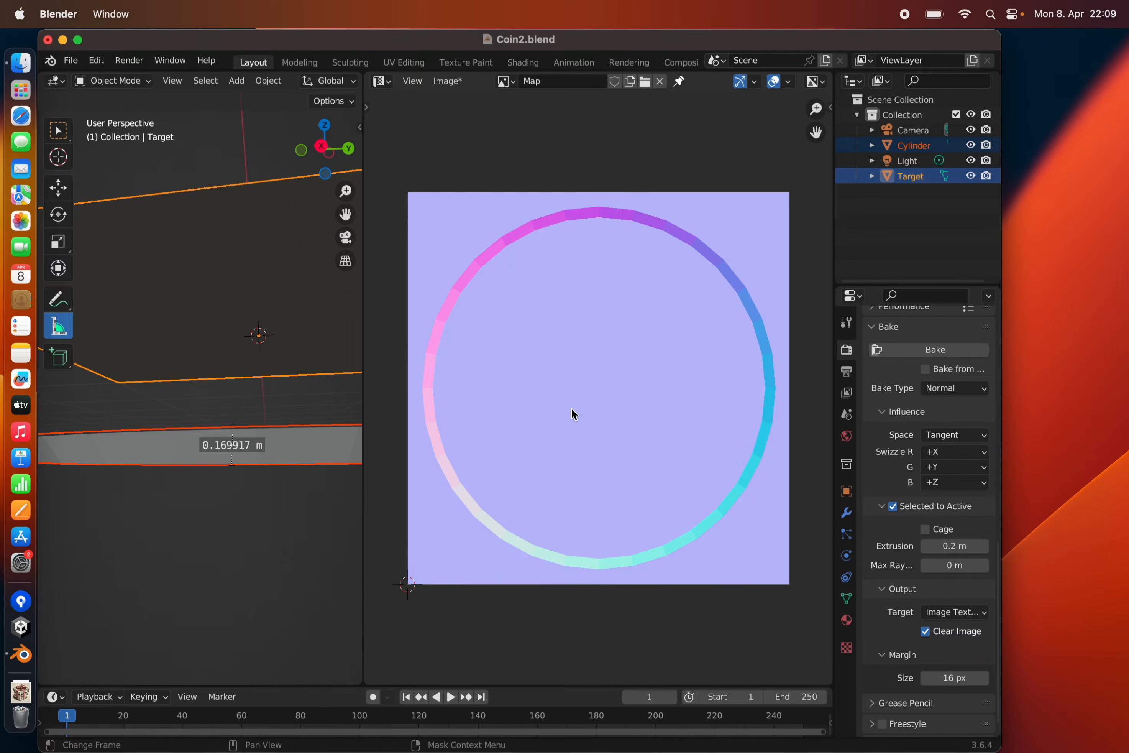
# Step: Save the baked Map image as NormalMapEdge.png
pyautogui.click(449, 82)
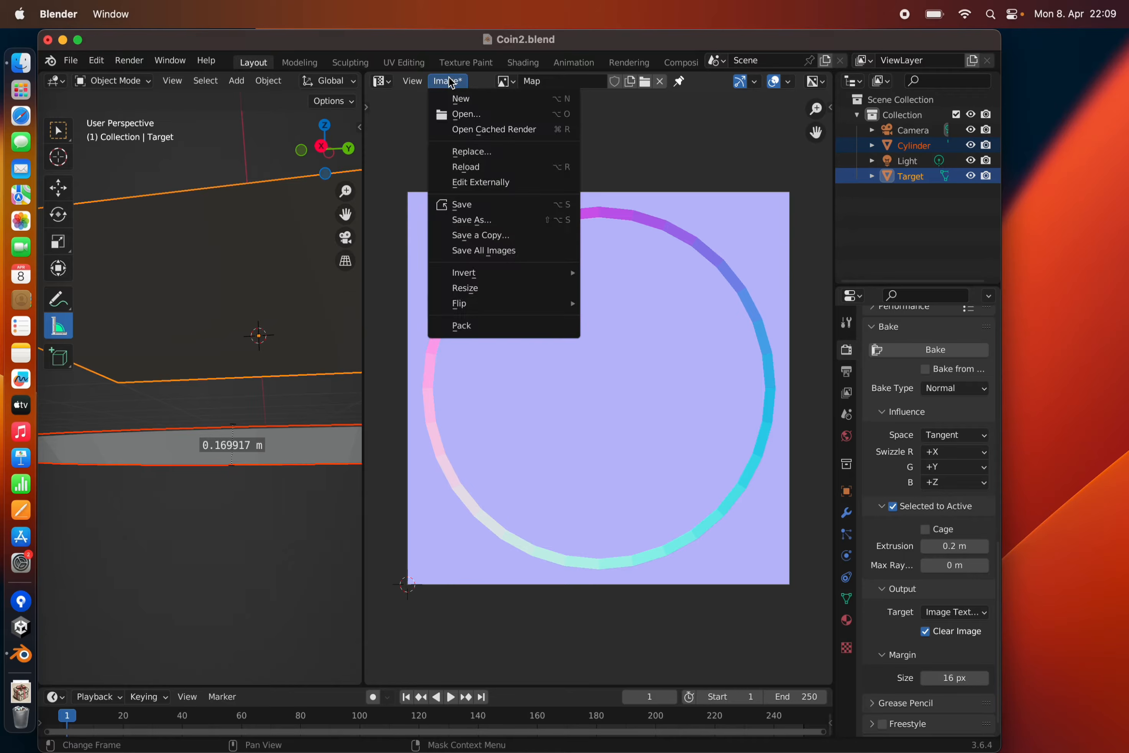
pyautogui.click(470, 220)
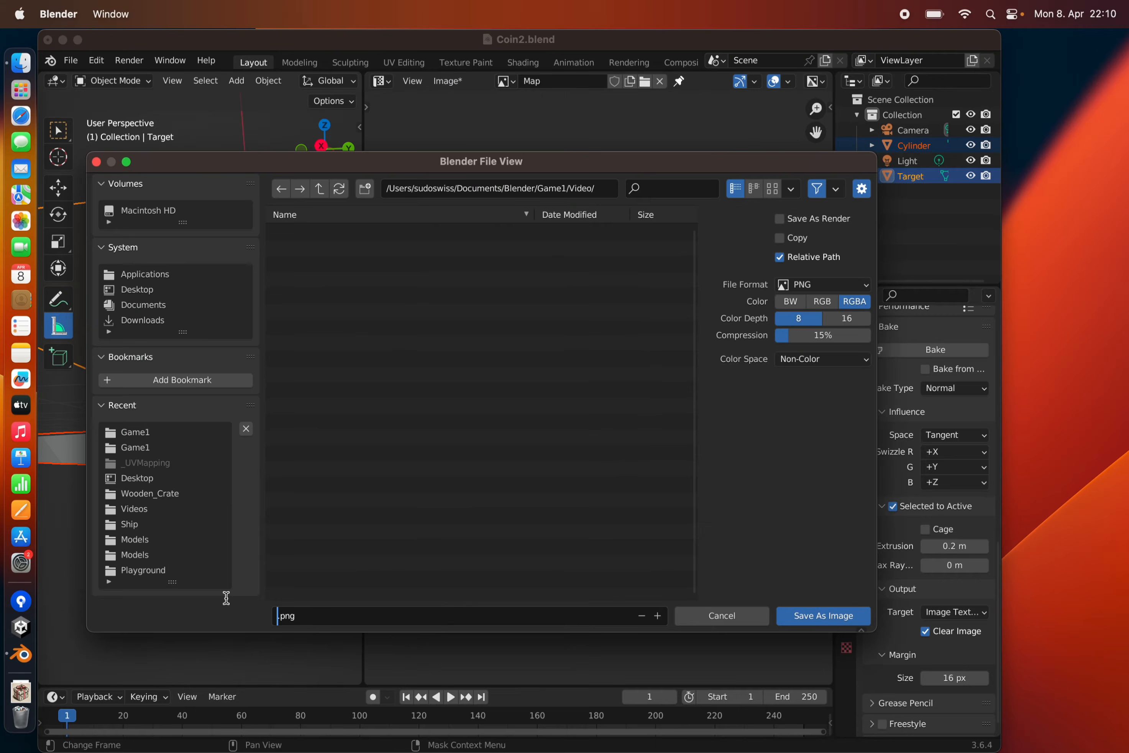
pyautogui.write('NormalMapEdge')
pyautogui.click(808, 618)
pyautogui.click(811, 617)
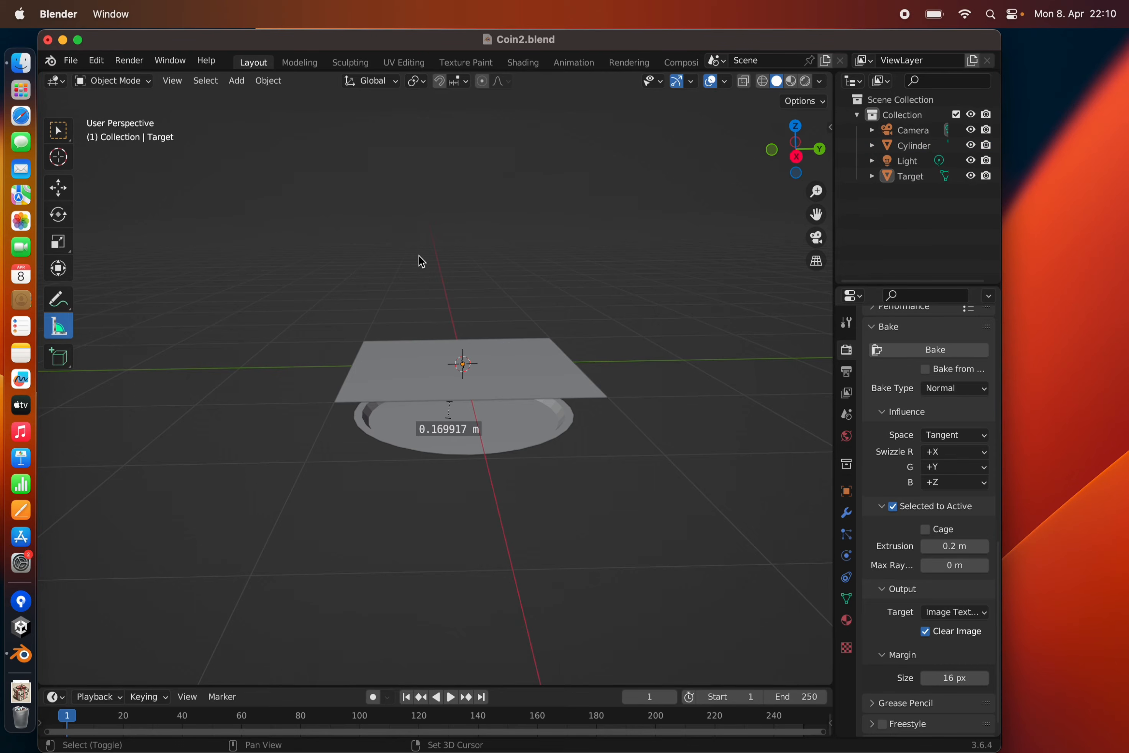
# Step: Add a plane mesh and enter Edit Mode on it
pyautogui.hotkey('shift', 'a')
pyautogui.moveTo(418, 255)
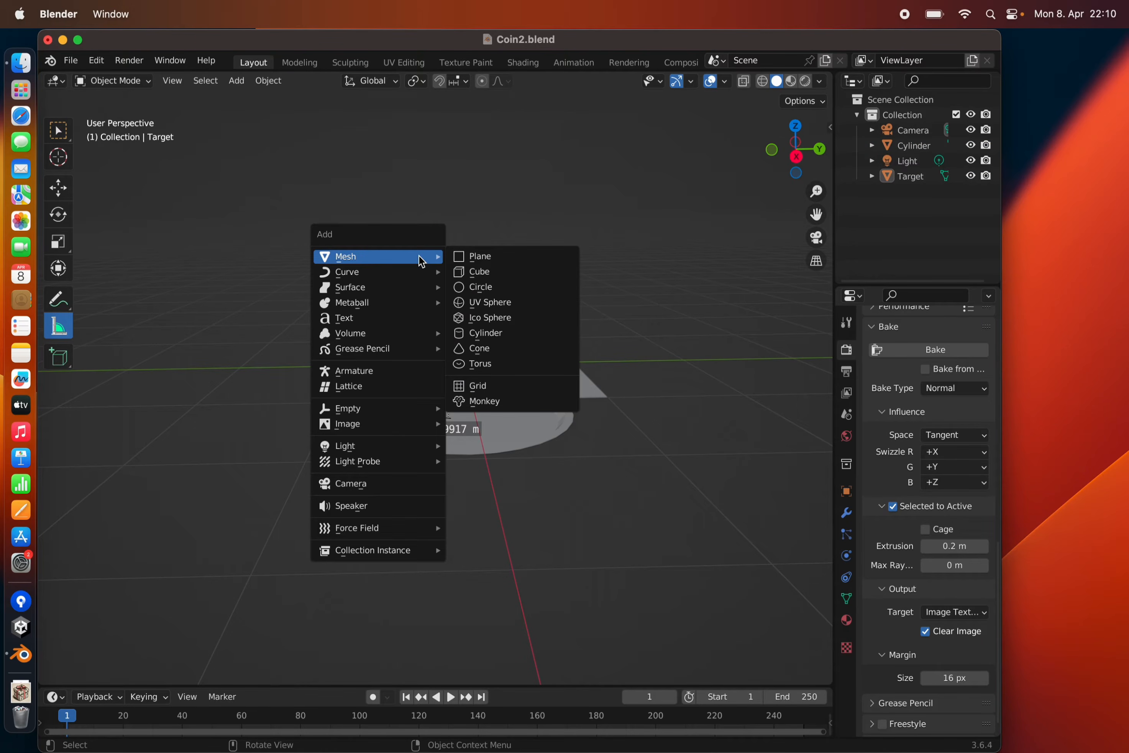
pyautogui.click(473, 256)
pyautogui.press('Tab')
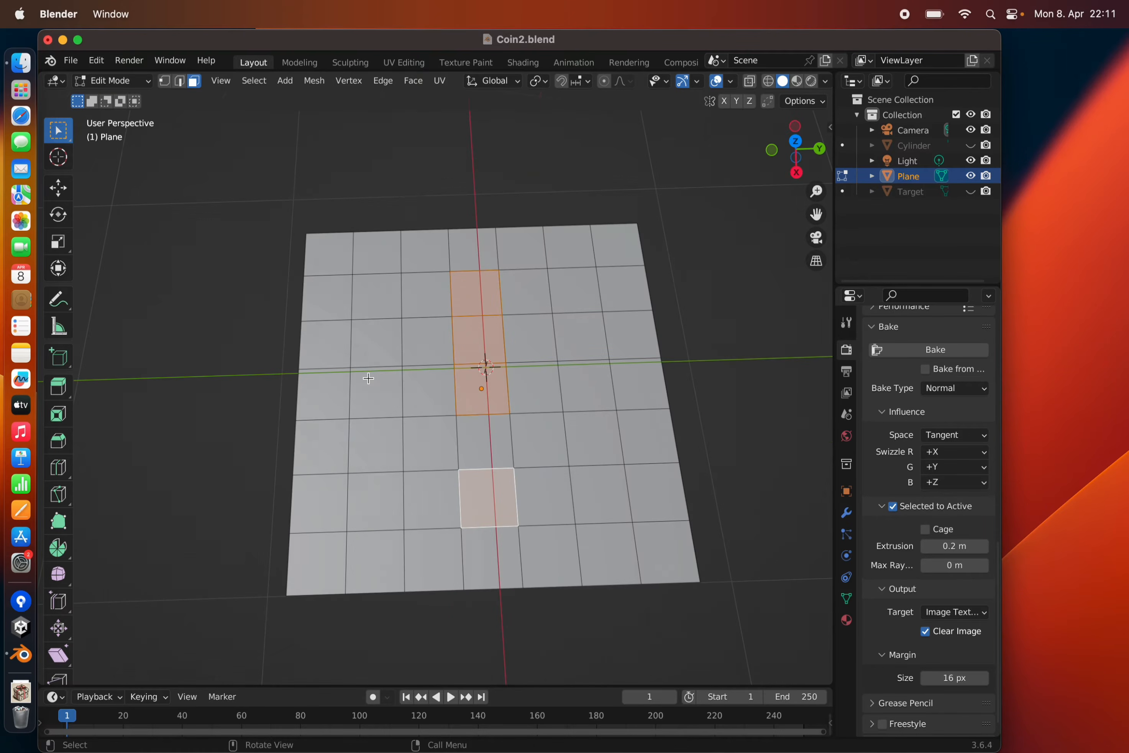
# Step: Inset the selected face groups along the plane's centre column and sink them about 0.14 m along Z
pyautogui.press('i')
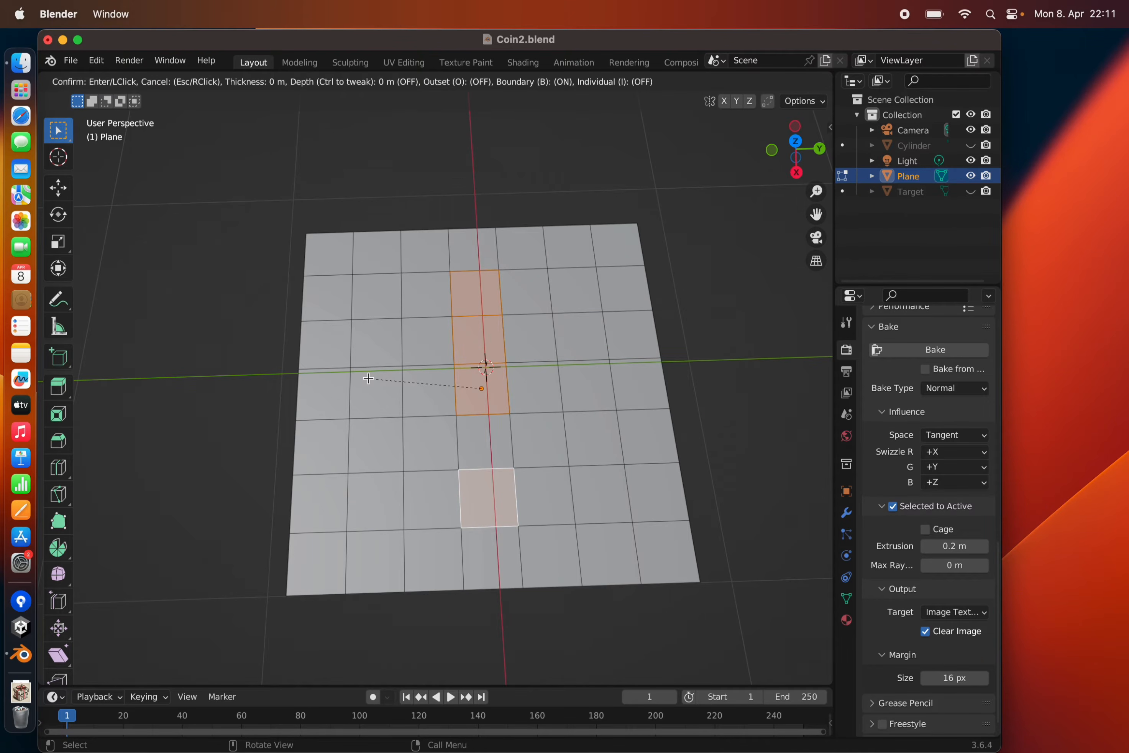
pyautogui.click(372, 379)
pyautogui.press('g')
pyautogui.press('z')
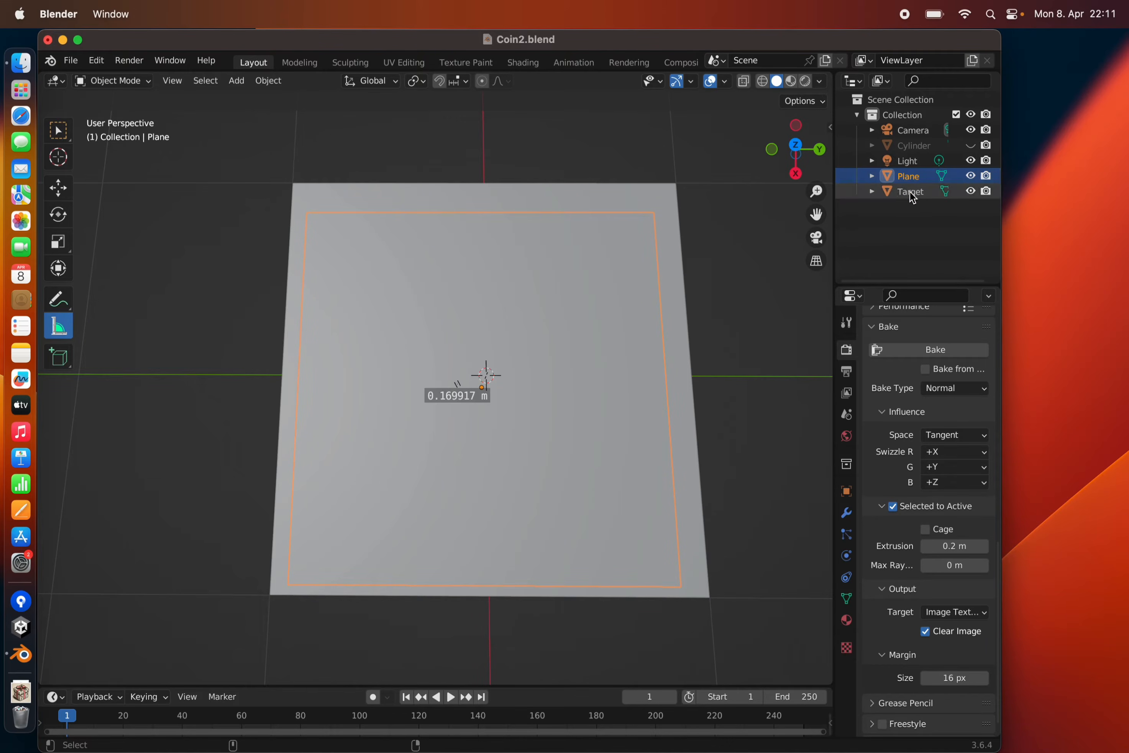
# Step: Select Target as the active object with the Plane, and save the normal map baked from the plane's recesses as a new image
pyautogui.keyDown('ctrl'); pyautogui.click(909, 191); pyautogui.keyUp('ctrl')
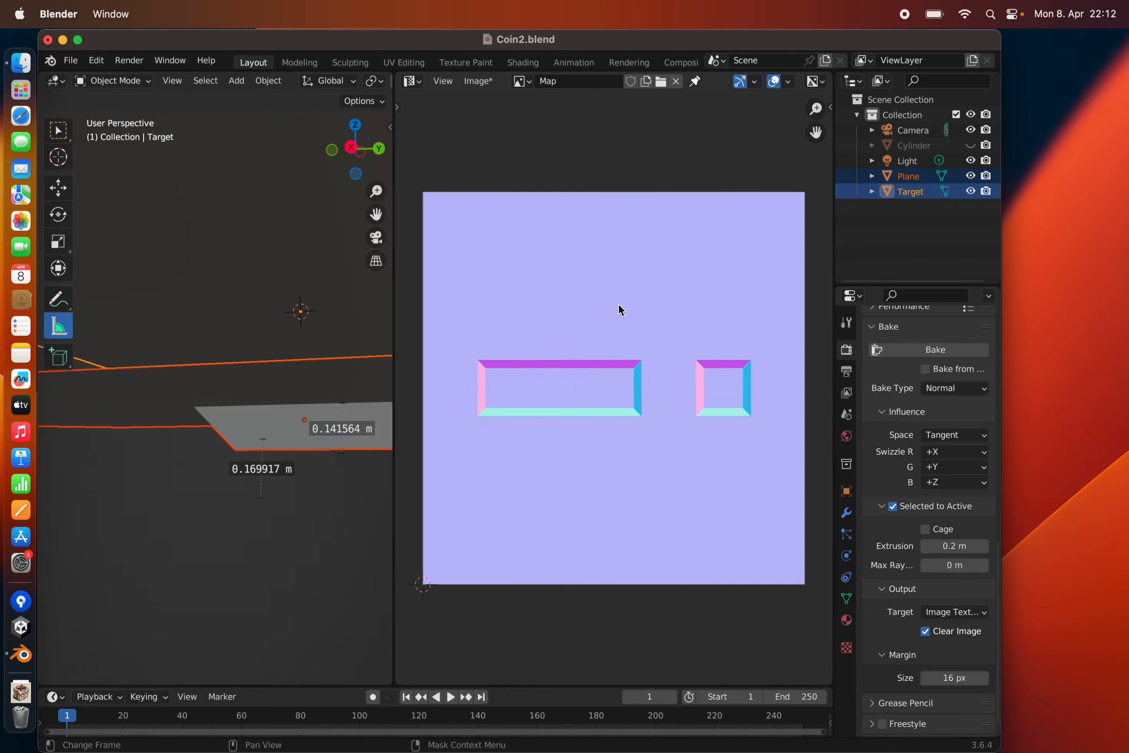
pyautogui.click(474, 91)
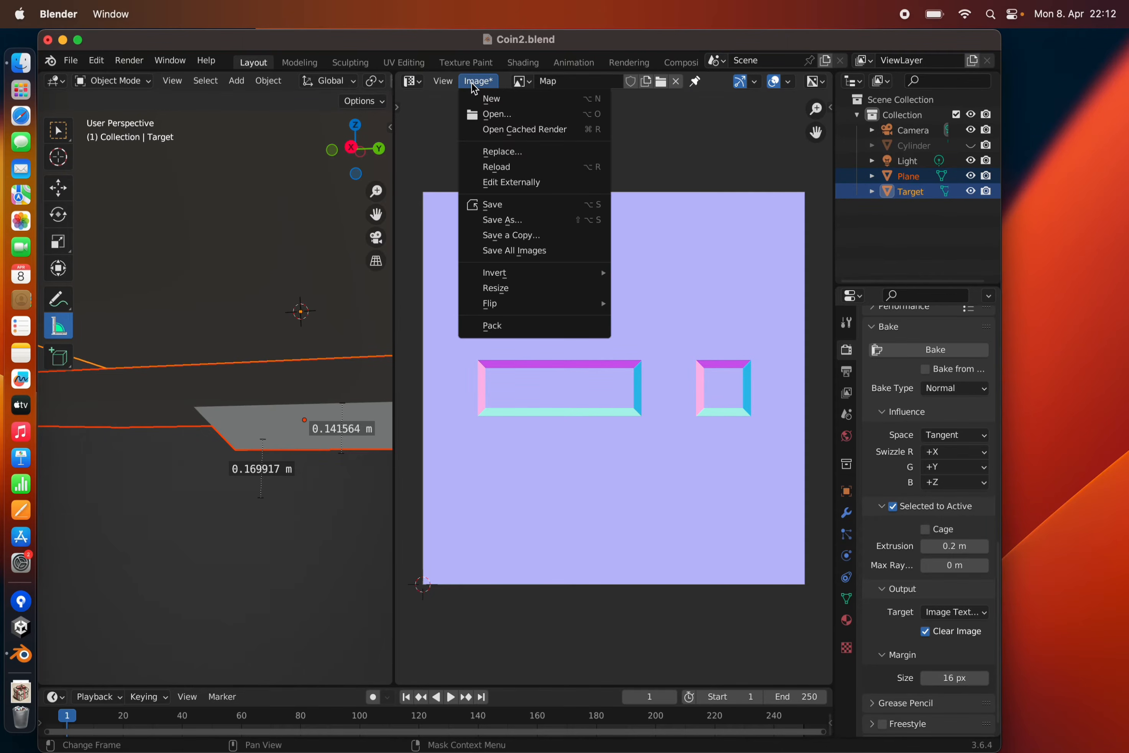
pyautogui.click(505, 219)
pyautogui.write('le')
pyautogui.click(825, 615)
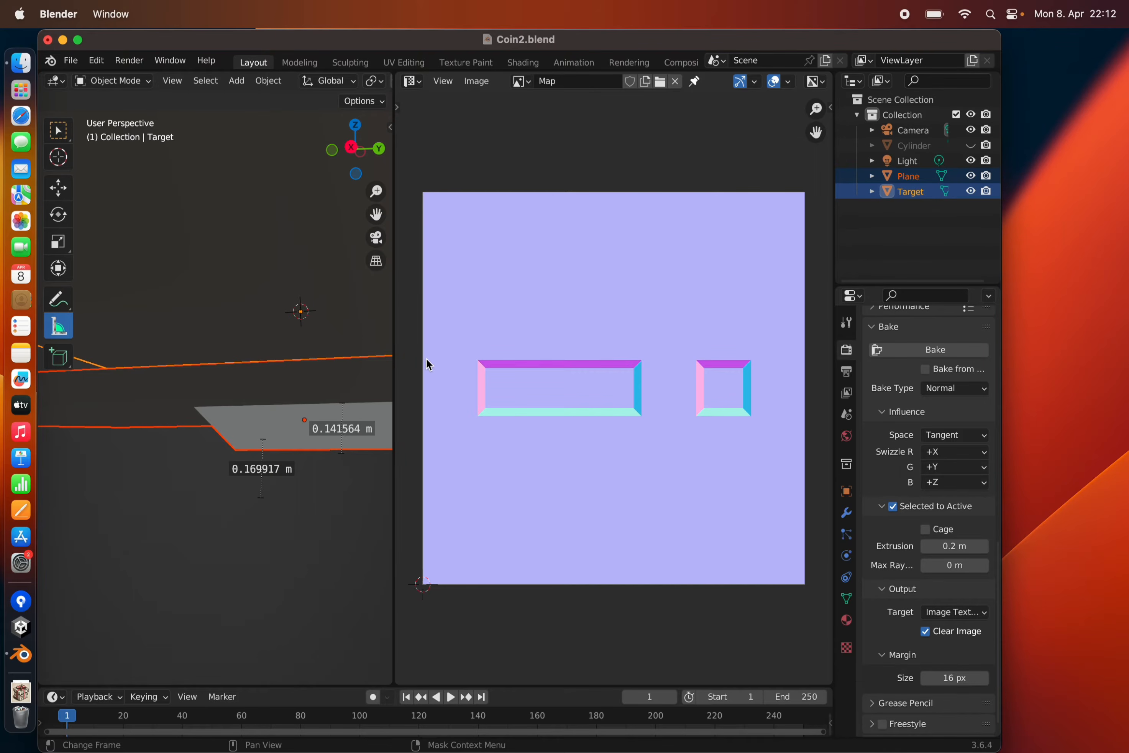
# Step: Hide the Plane and Target objects in the viewport
pyautogui.moveTo(274, 340)
pyautogui.mouseDown(button='middle')
pyautogui.moveTo(280, 350)
pyautogui.moveTo(272, 344)
pyautogui.mouseUp(button='middle')
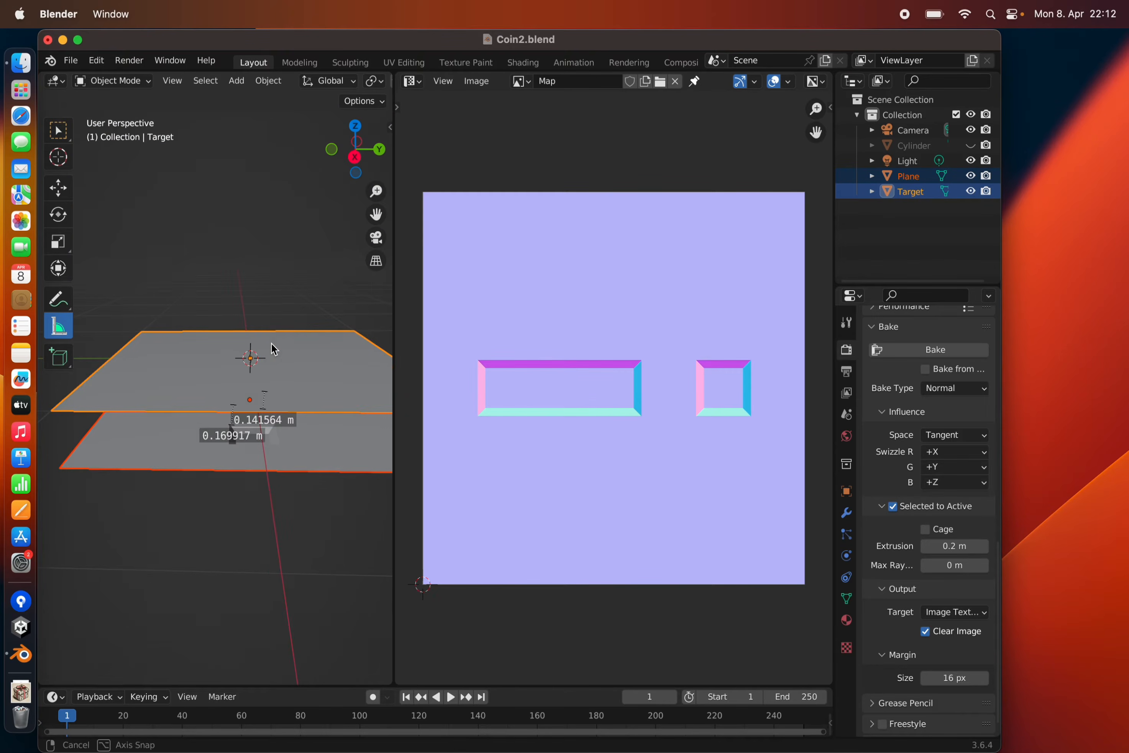
pyautogui.click(970, 176)
pyautogui.click(970, 191)
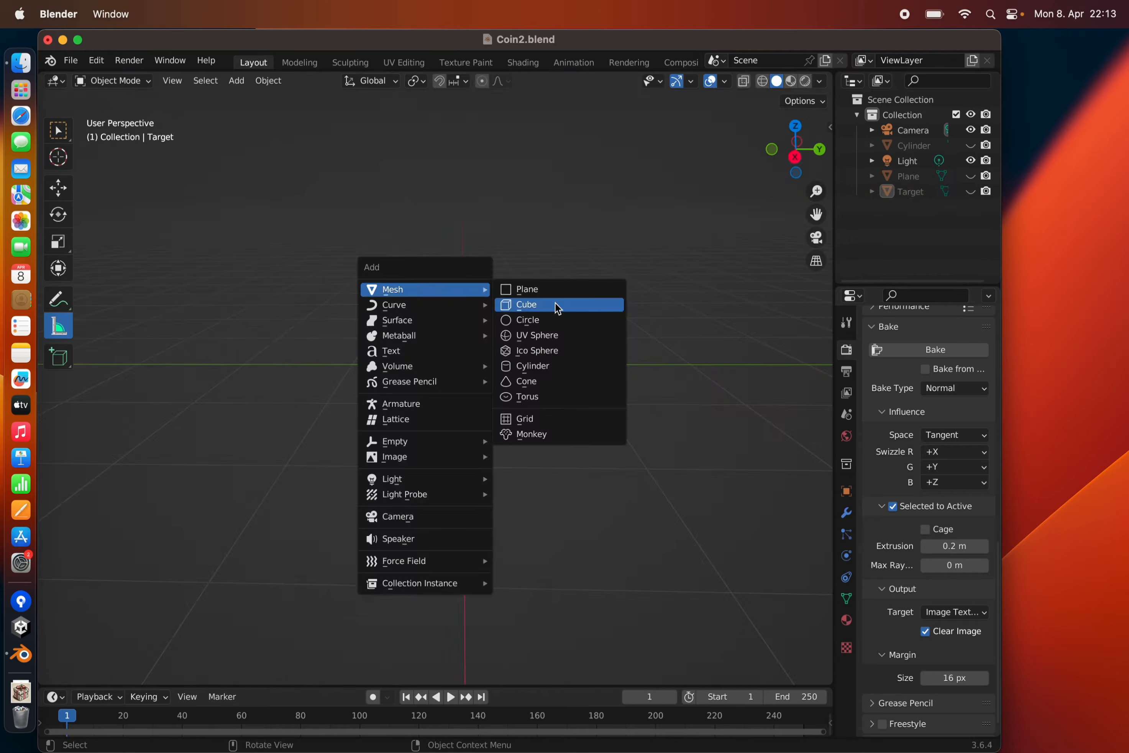
# Step: Add a cylinder with 32 vertices, 1 m radius and 2 m depth, and flatten it along Z into a coin
pyautogui.click(535, 366)
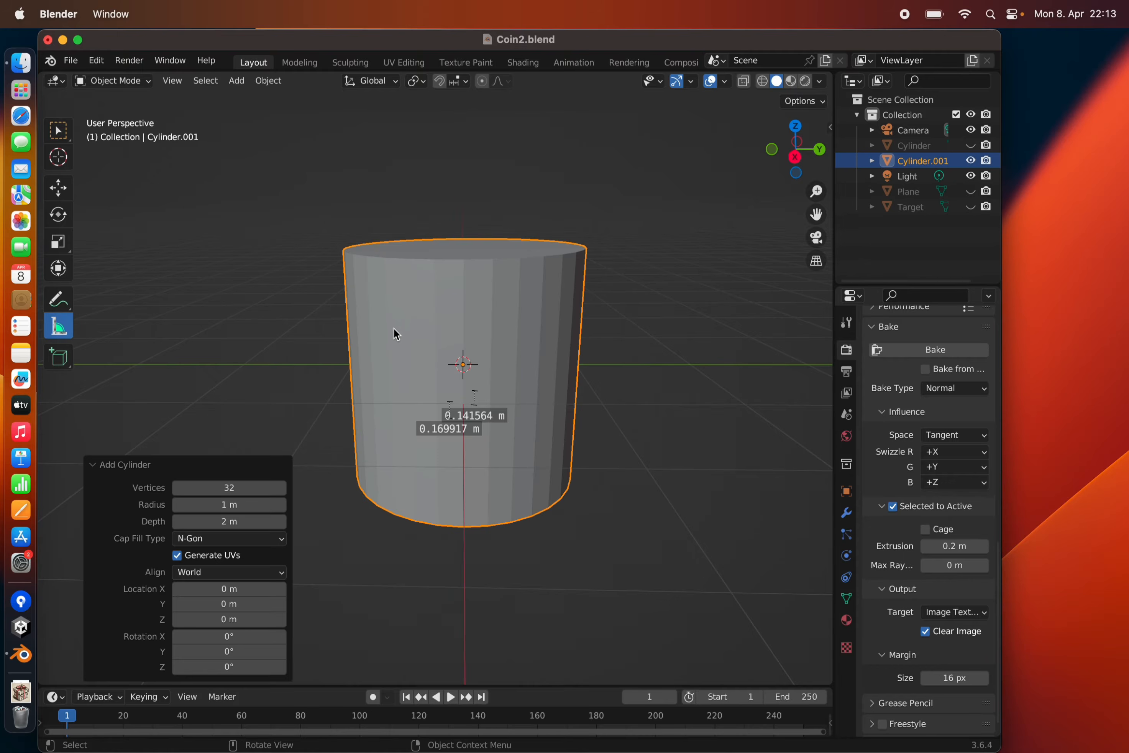
pyautogui.moveTo(397, 334); pyautogui.dragTo(428, 311, button='middle')
pyautogui.press('s')
pyautogui.press('z')
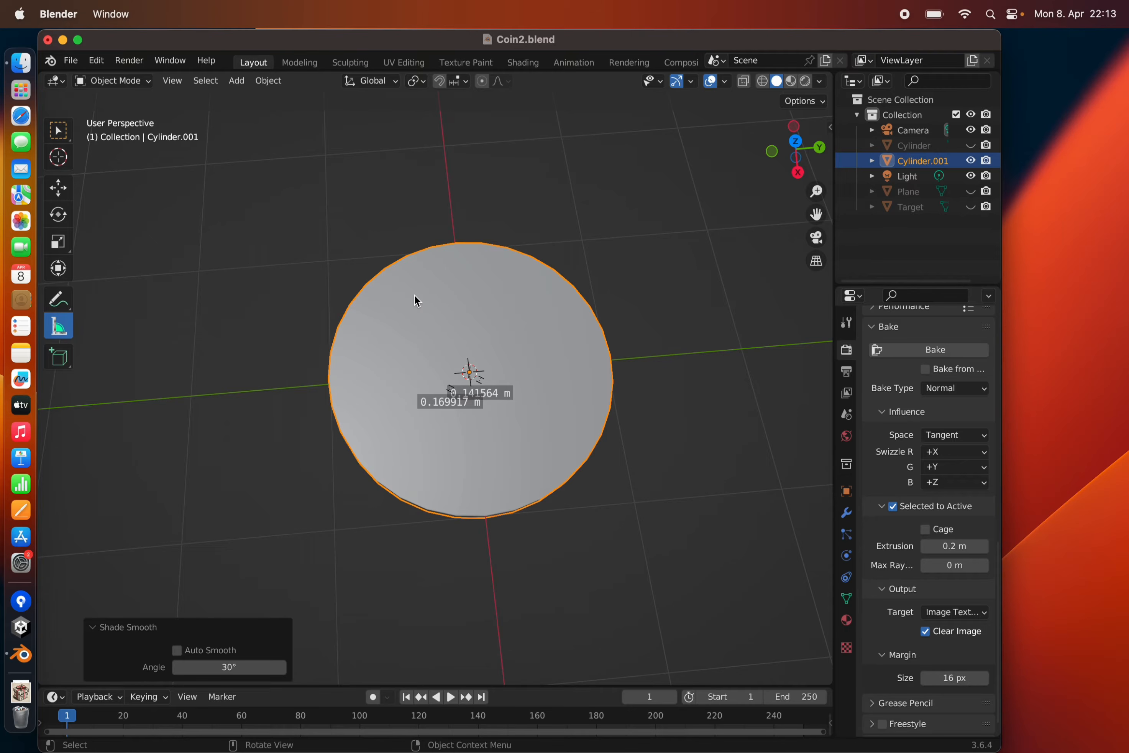
# Step: Unwrap the coin with Smart UV Project at a 66° angle limit, and open a UV Editor beside the viewport
pyautogui.press('Tab')
pyautogui.press('u')
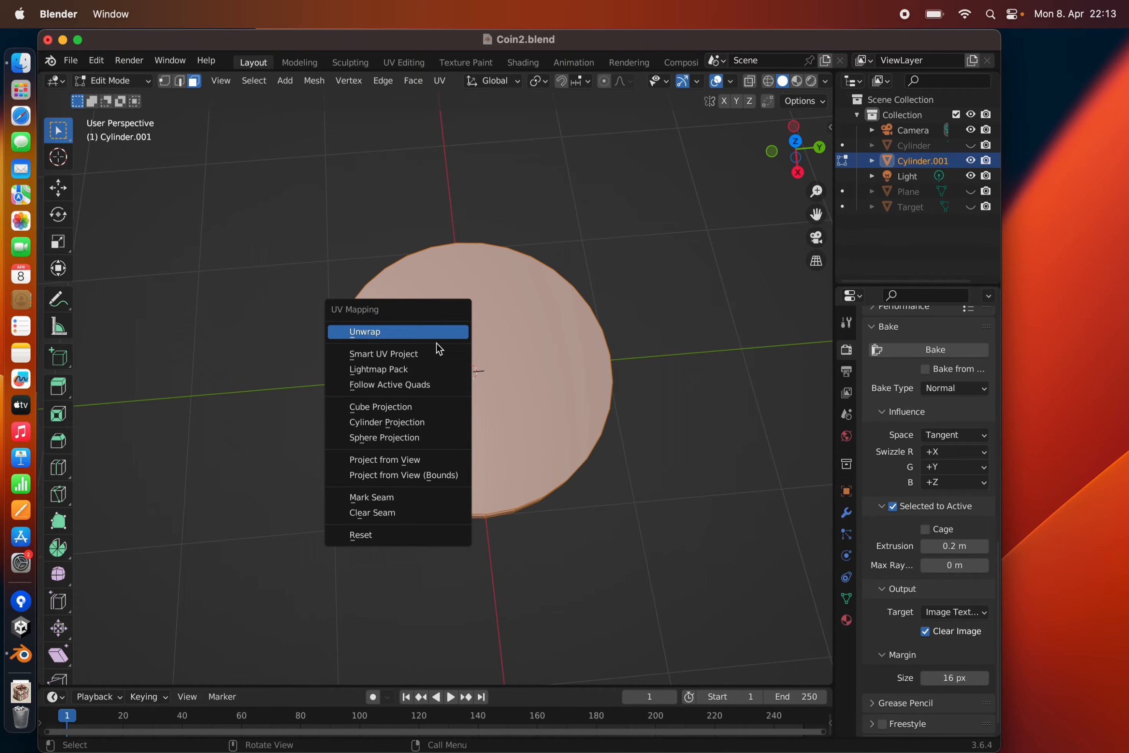
pyautogui.click(434, 355)
pyautogui.press('Return')
pyautogui.moveTo(830, 74); pyautogui.dragTo(415, 97)
pyautogui.click(434, 81)
pyautogui.click(461, 164)
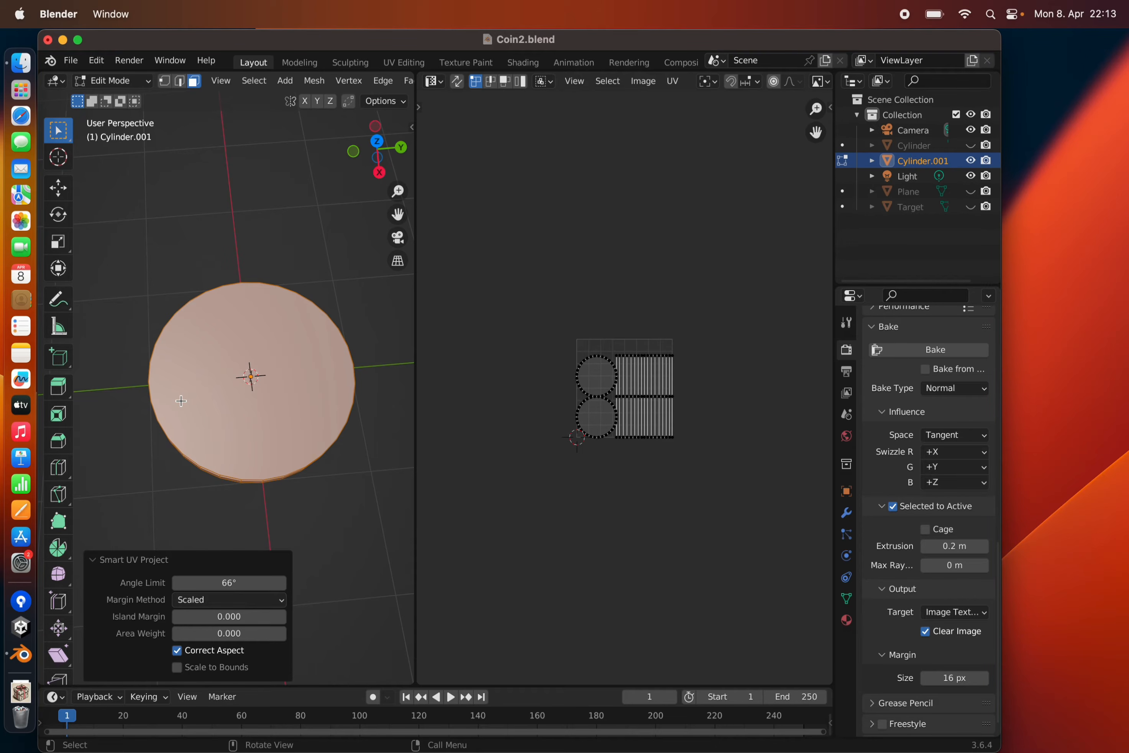
# Step: Identify the coin's side-wall islands in the UV layout by selecting them
pyautogui.scroll(2, 614, 371)
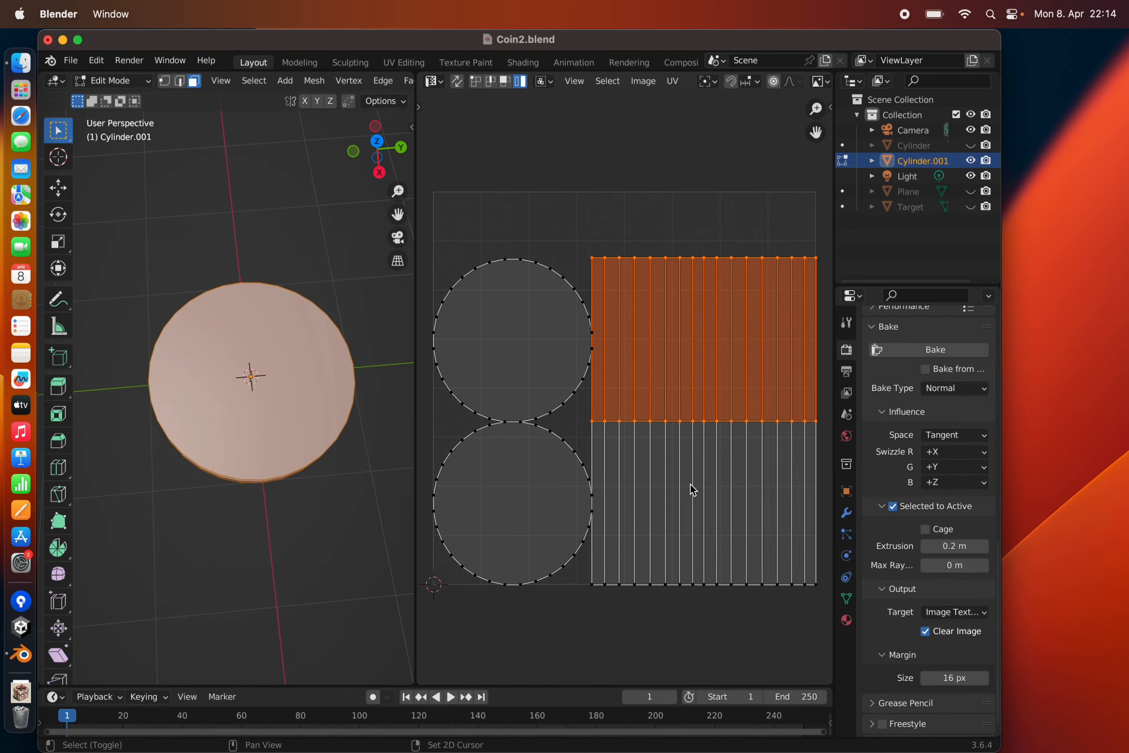
pyautogui.keyDown('shift'); pyautogui.click(650, 490); pyautogui.keyUp('shift')
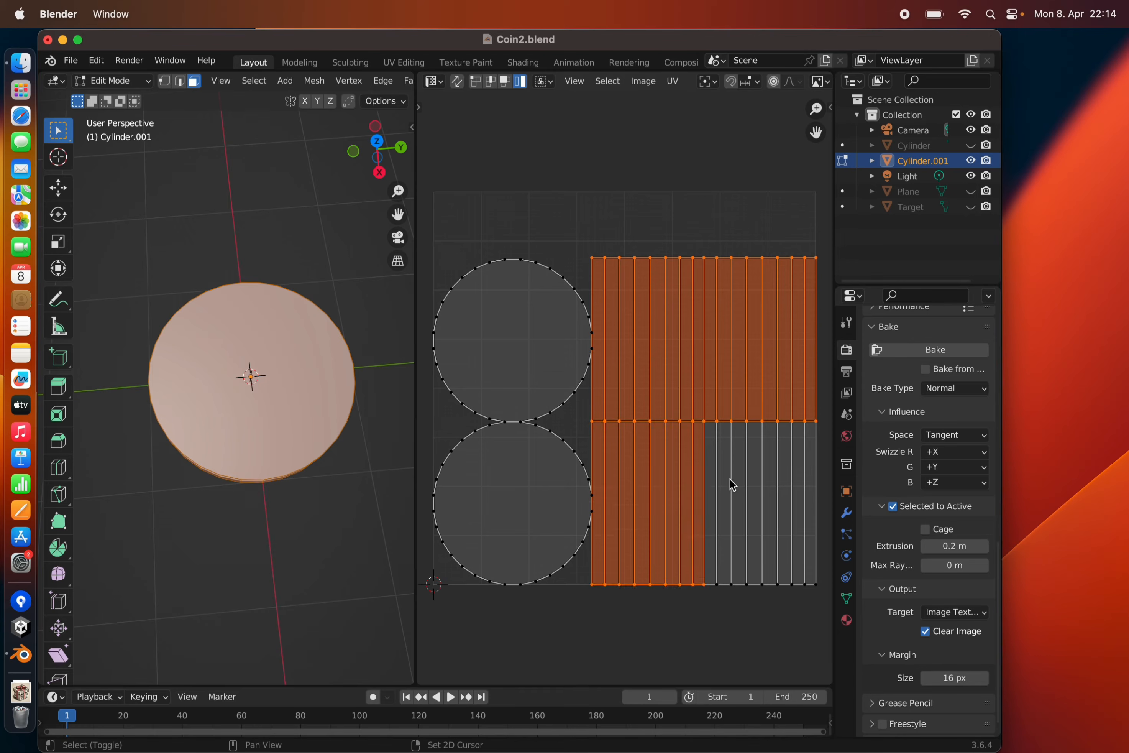
pyautogui.keyDown('shift'); pyautogui.click(721, 481); pyautogui.keyUp('shift')
pyautogui.moveTo(340, 485); pyautogui.dragTo(220, 418, button='middle')
# Step: Stack the side-wall UV islands on top of each other with Vertex snapping, and shrink them into the UV square's lower-right corner
pyautogui.click(644, 328)
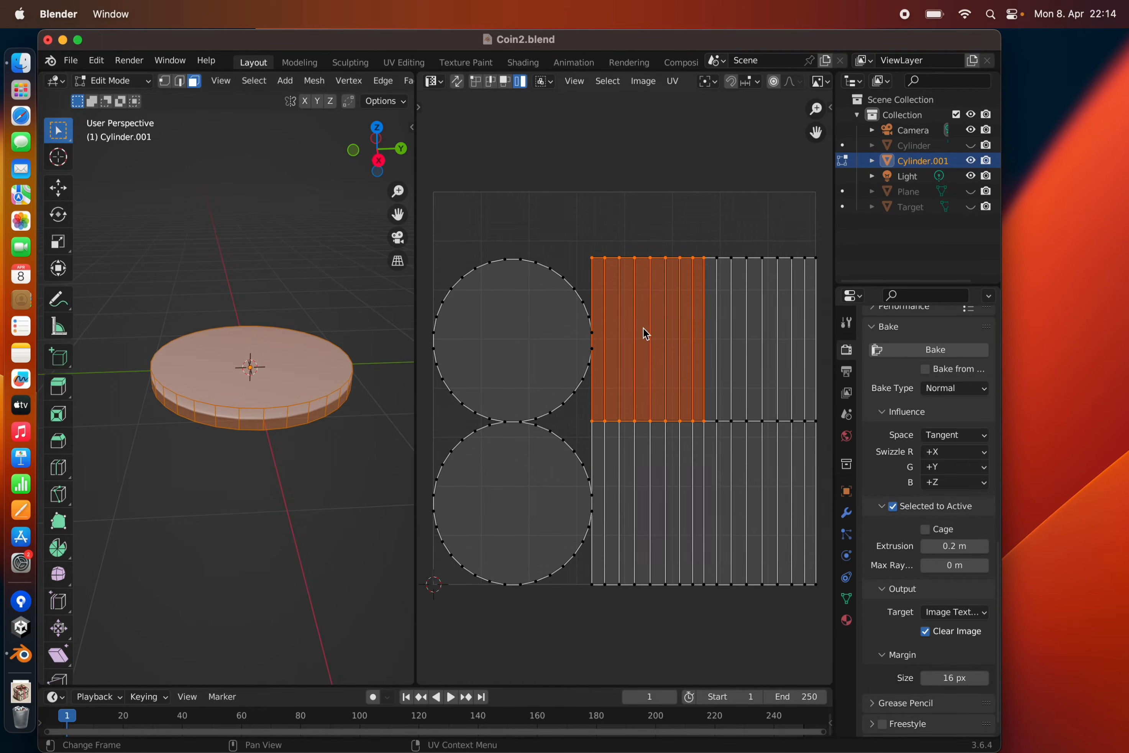
pyautogui.moveTo(691, 320); pyautogui.dragTo(628, 332, button='middle')
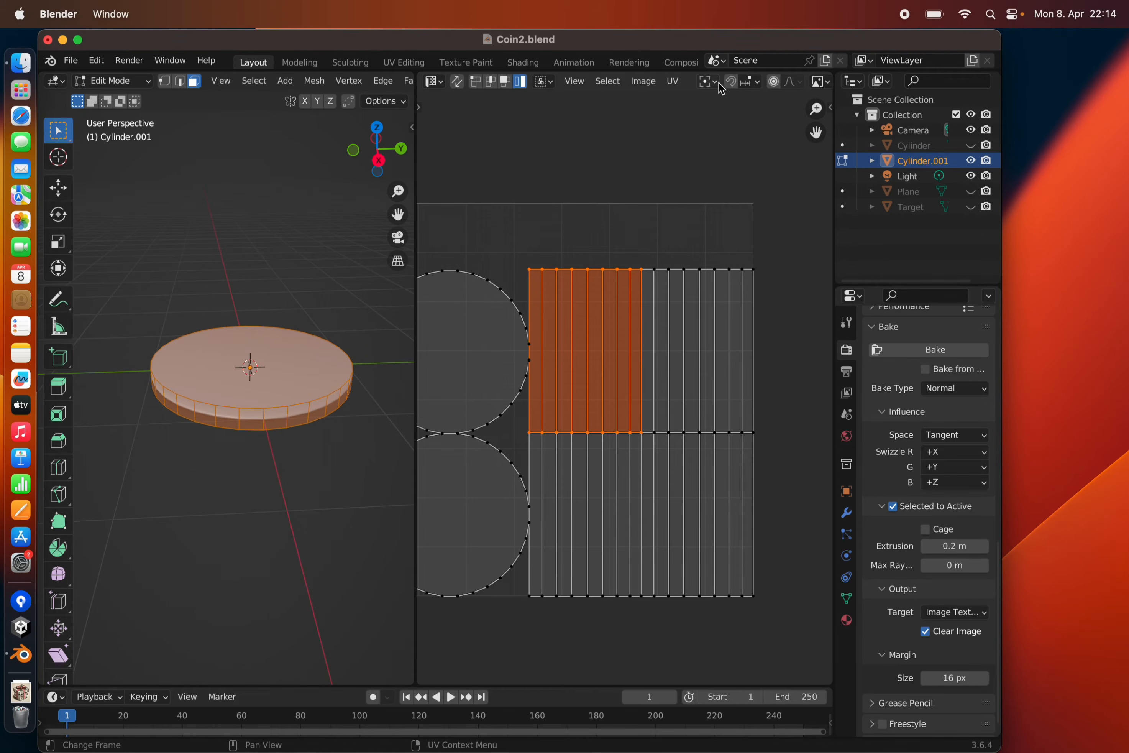
pyautogui.click(758, 83)
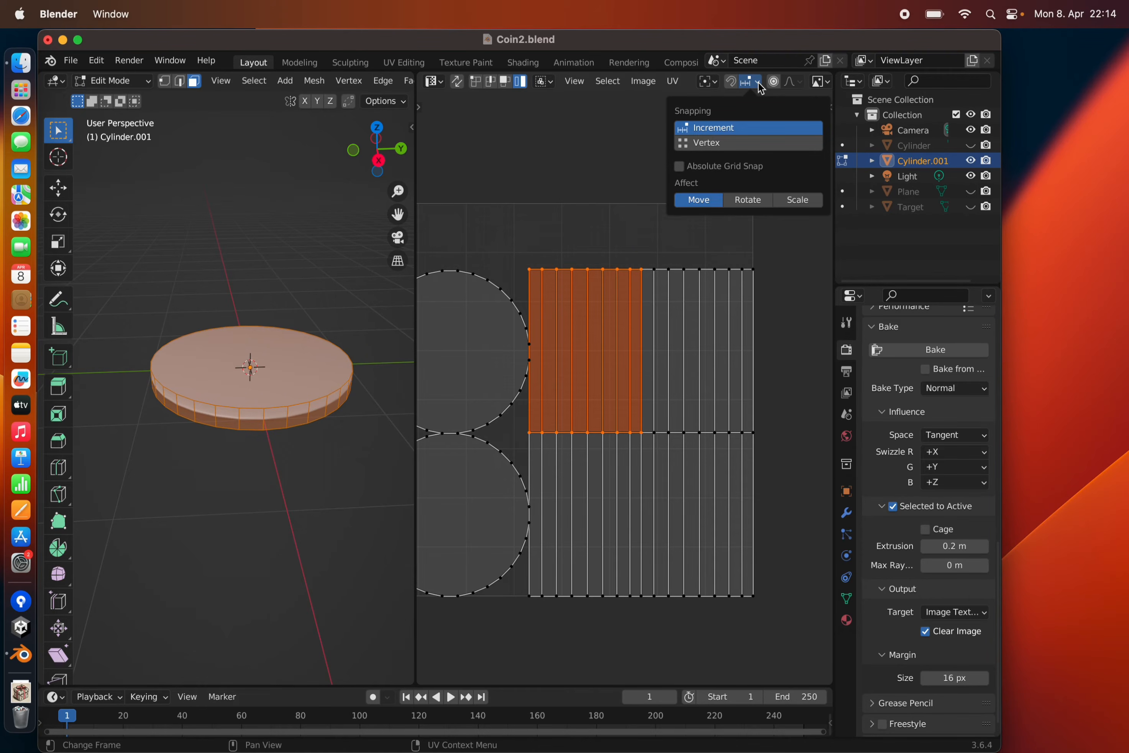
pyautogui.click(708, 142)
pyautogui.moveTo(630, 235); pyautogui.dragTo(770, 464)
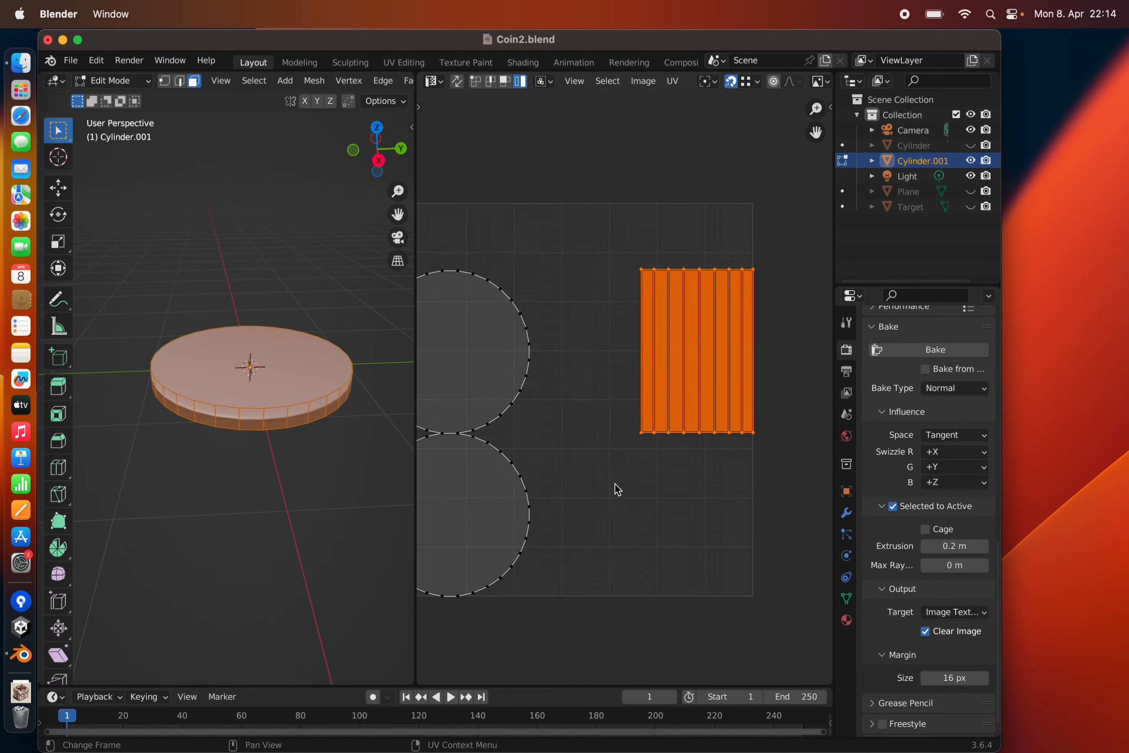
pyautogui.press('s')
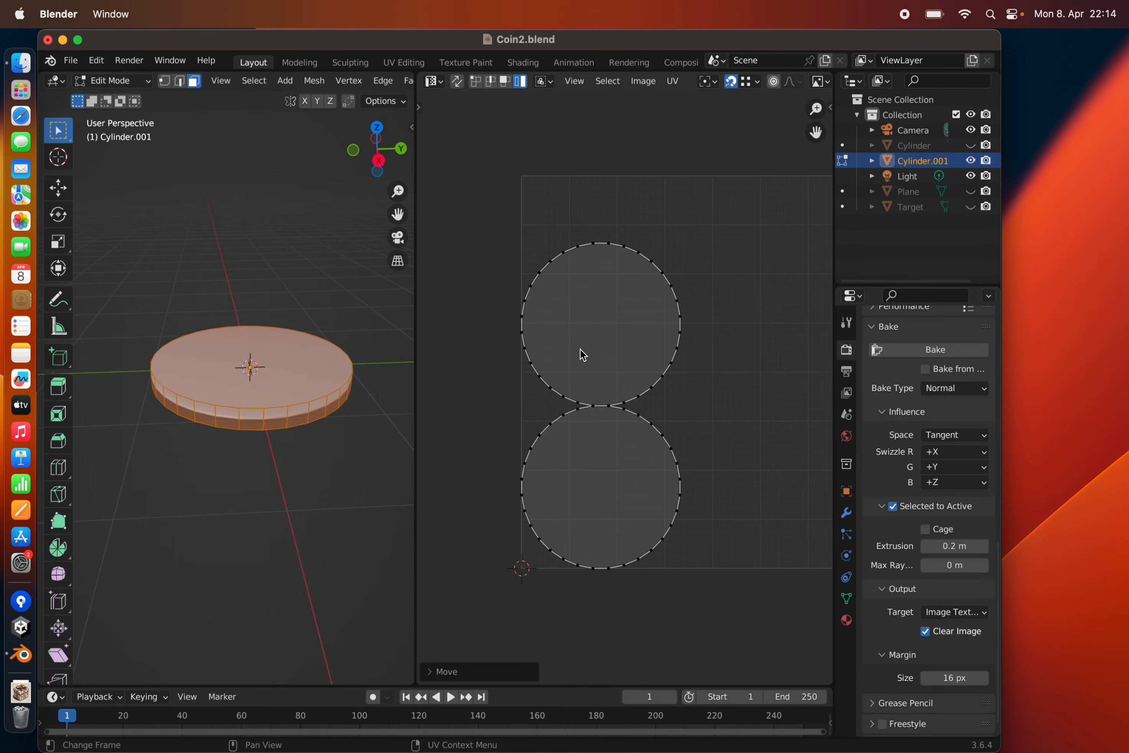
# Step: Compare the two circular cap islands in the UV layout by selecting each in turn
pyautogui.click(567, 330)
pyautogui.click(559, 494)
pyautogui.click(565, 366)
pyautogui.click(573, 503)
pyautogui.click(569, 360)
pyautogui.click(577, 463)
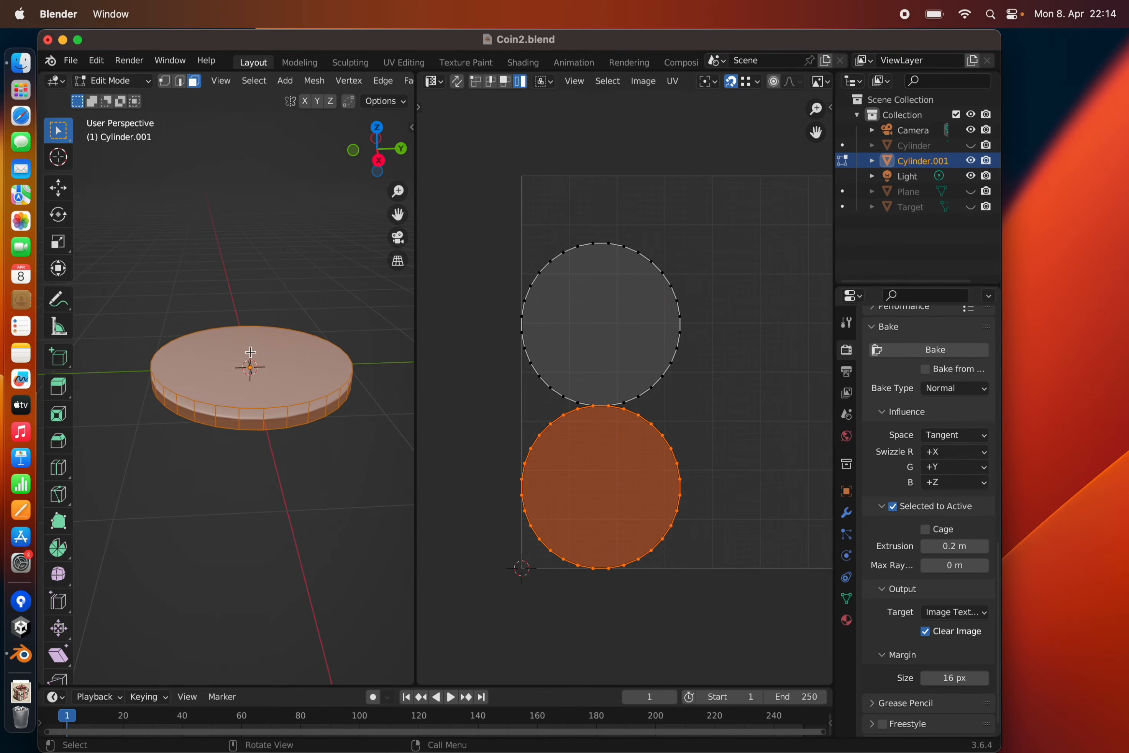
# Step: Stack the two circular cap islands on each other and move them to the middle of the UV square
pyautogui.click(583, 337)
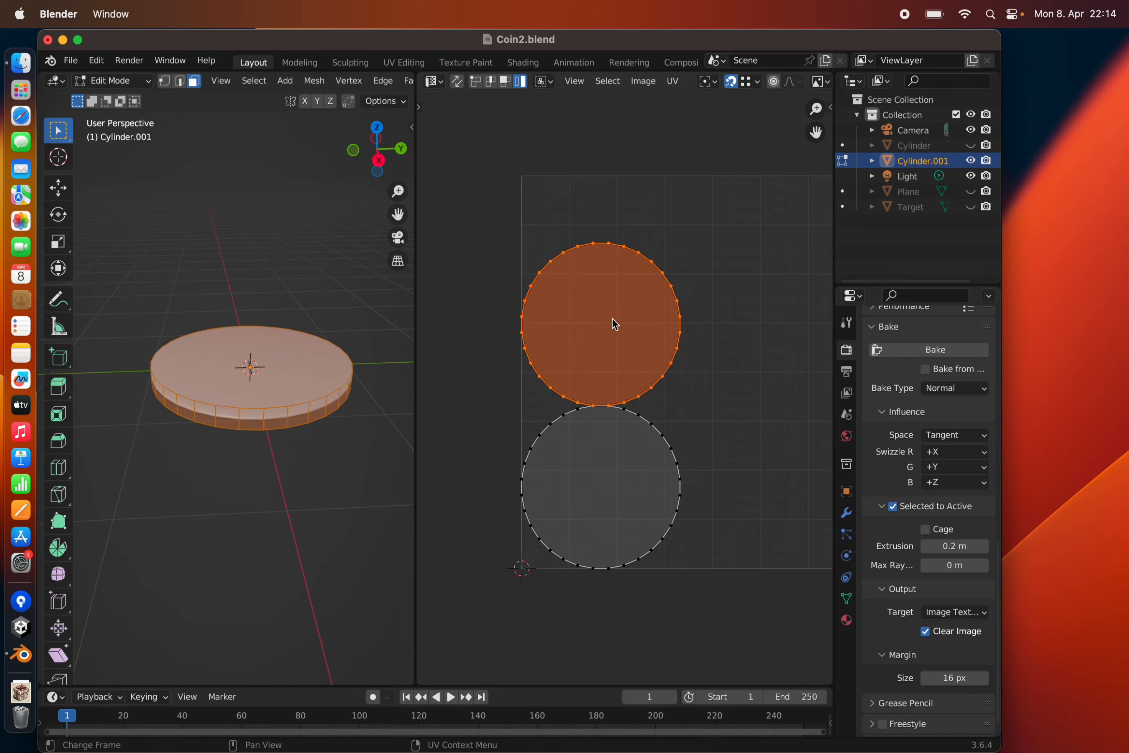
pyautogui.press('g')
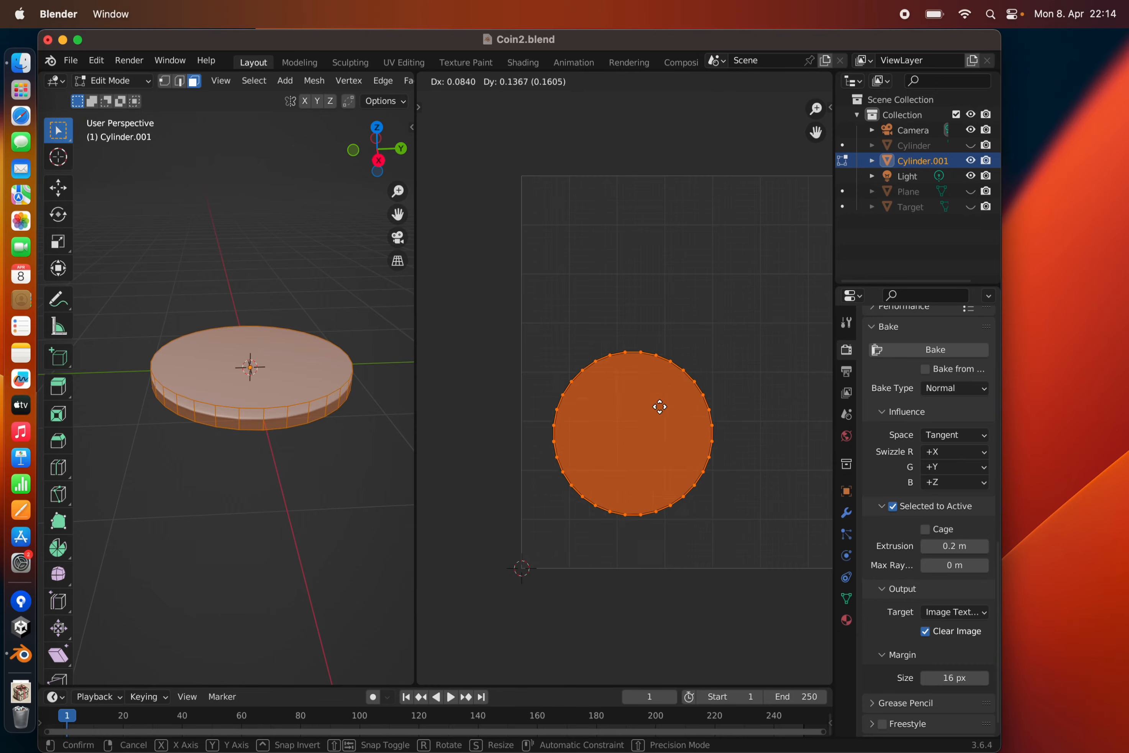
pyautogui.click(721, 329)
# Step: Enlarge the stacked cap islands to nearly fill the UV square and centre them, clear of the side-wall island
pyautogui.moveTo(667, 371); pyautogui.dragTo(566, 387, button='middle')
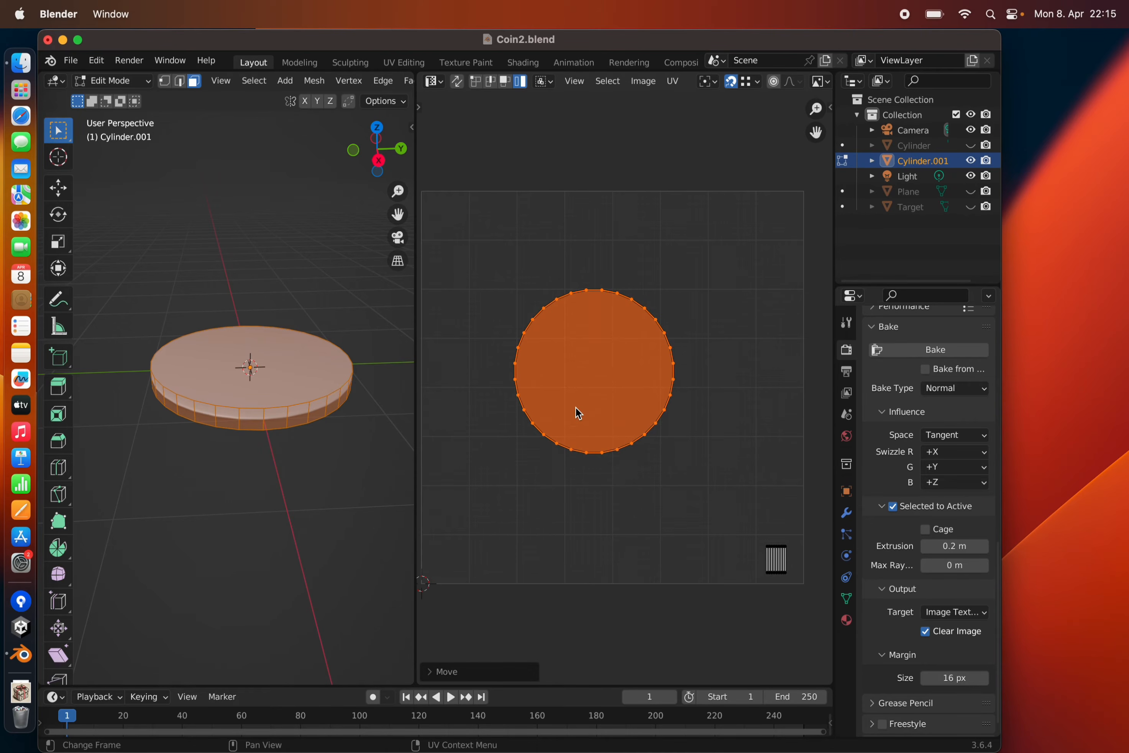
pyautogui.scroll(-1, 578, 412)
pyautogui.press('s')
pyautogui.click(550, 437)
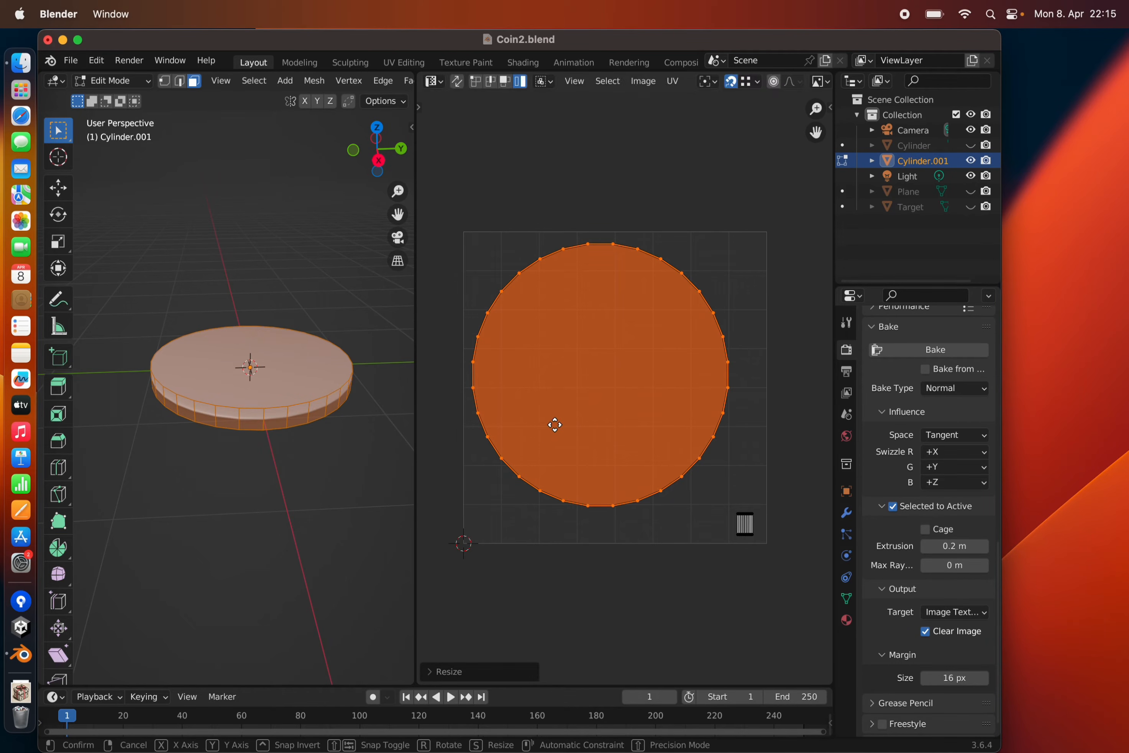
pyautogui.press('g')
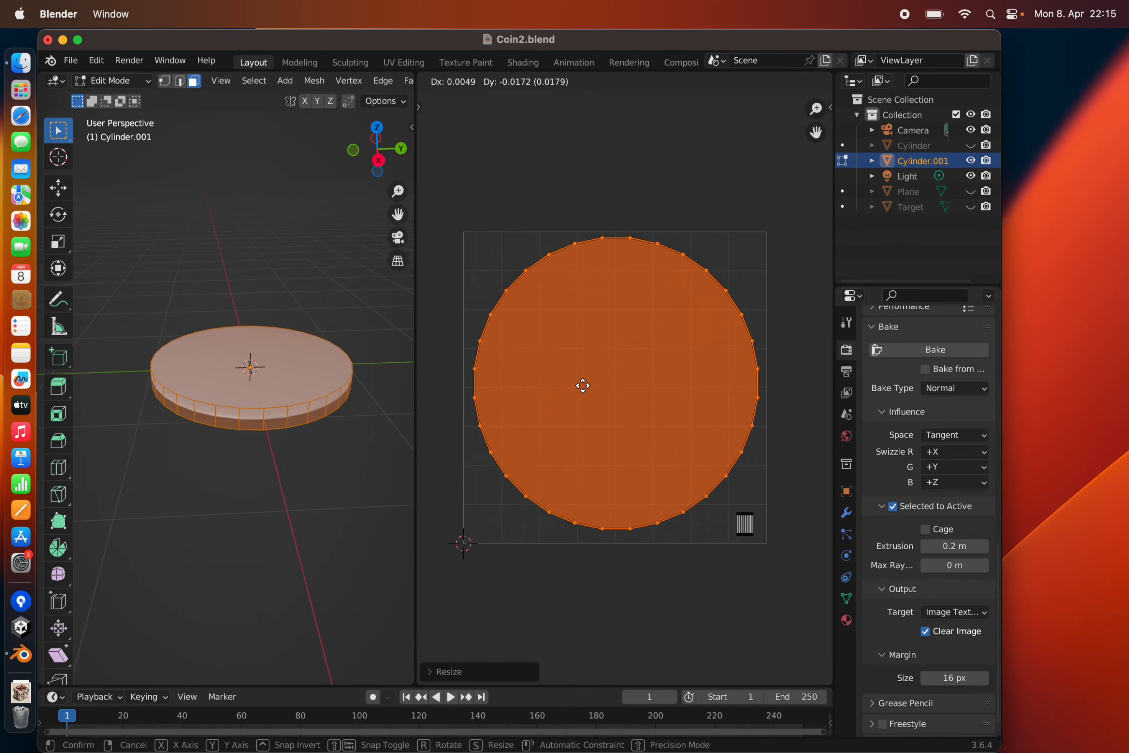
pyautogui.click(583, 386)
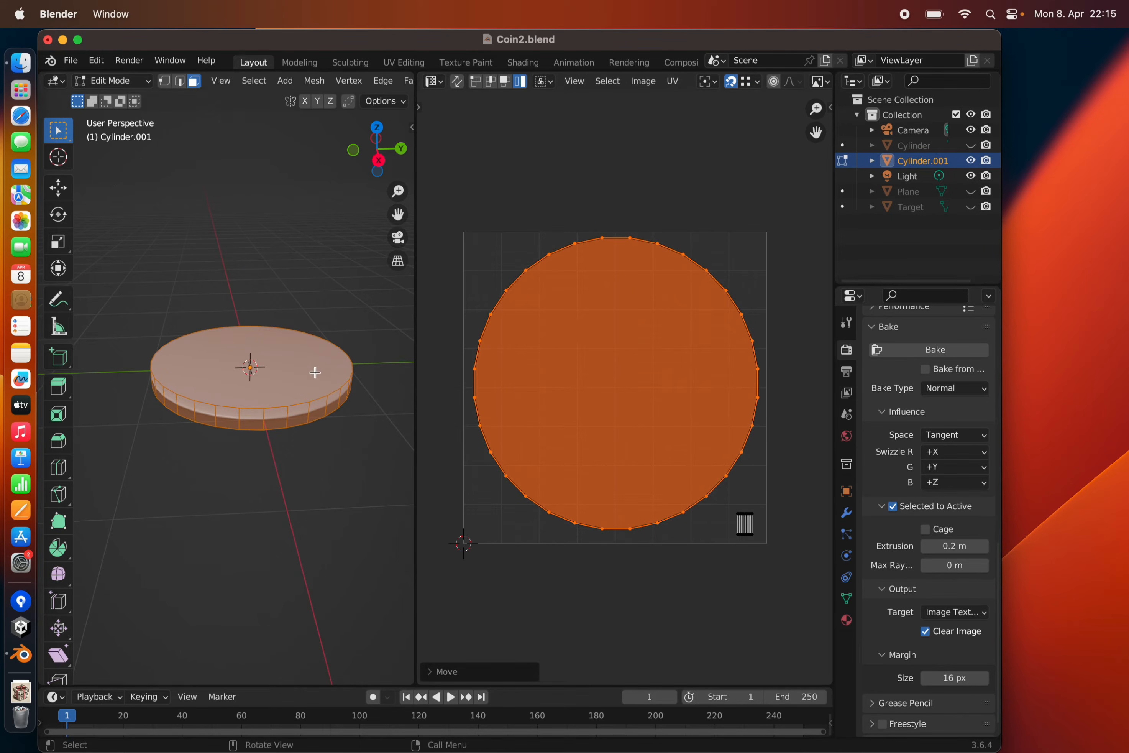
# Step: Export the UV layout of all the coin's faces as a PNG image named CoinUVLayout in the Video folder
pyautogui.click(274, 391)
pyautogui.press('a')
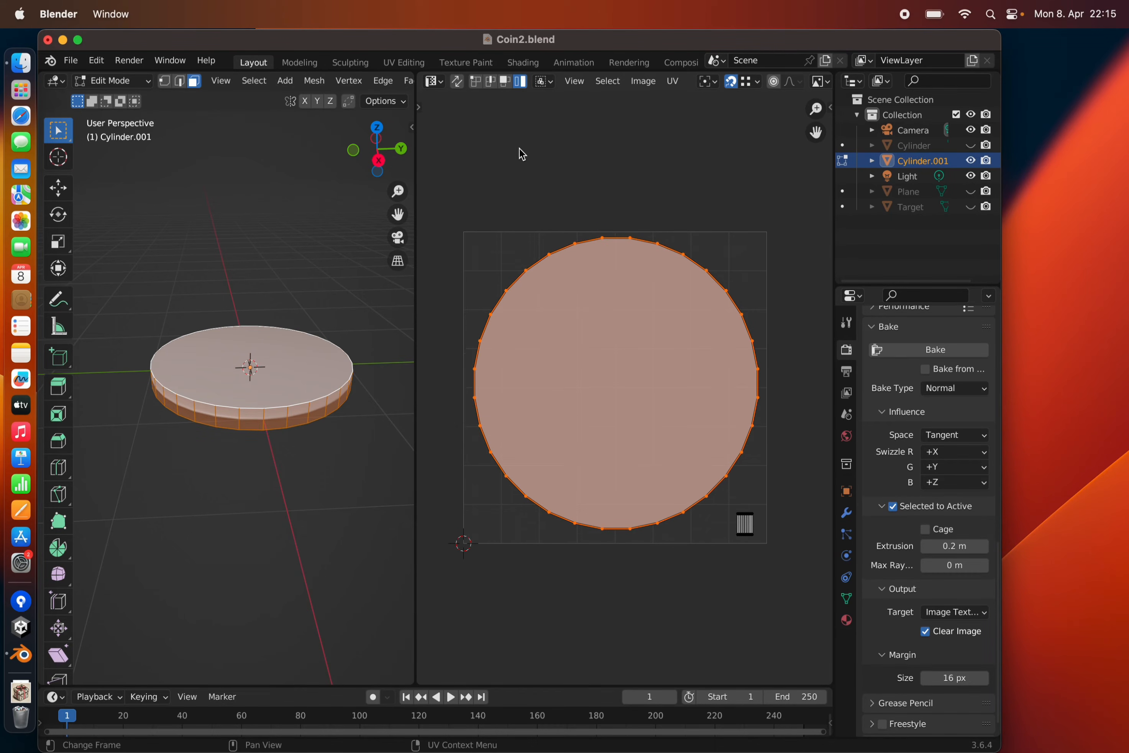
pyautogui.click(672, 83)
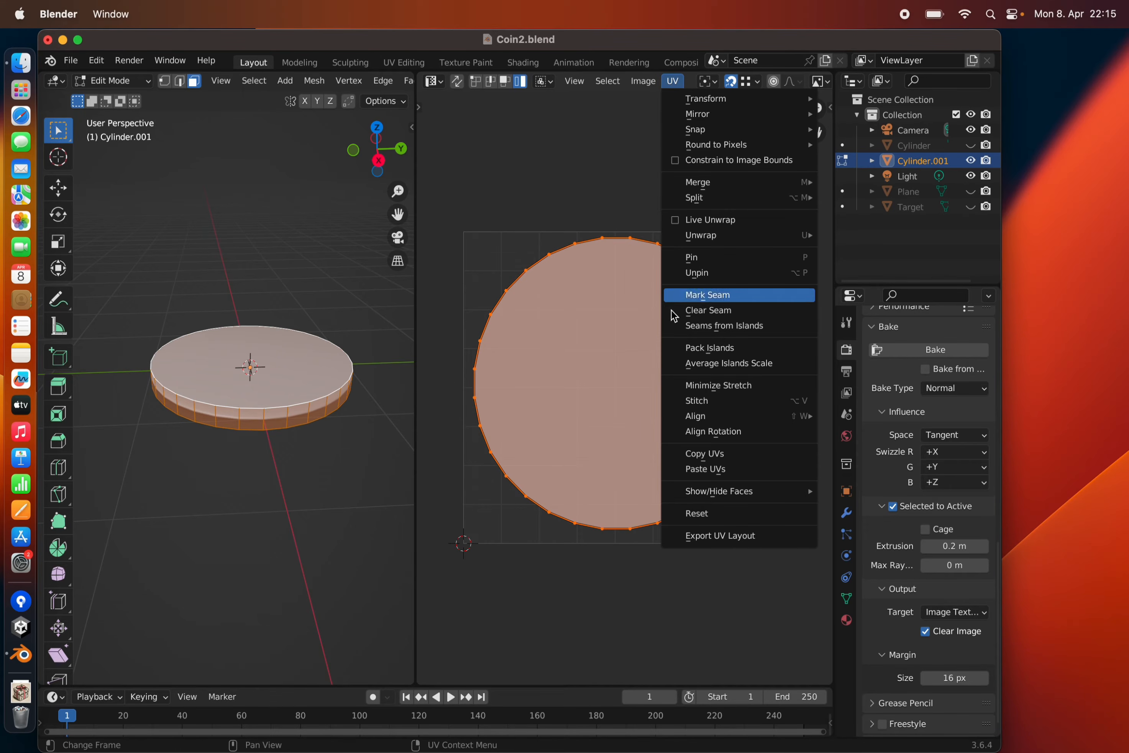
pyautogui.click(706, 536)
pyautogui.write('Coin2Layout')
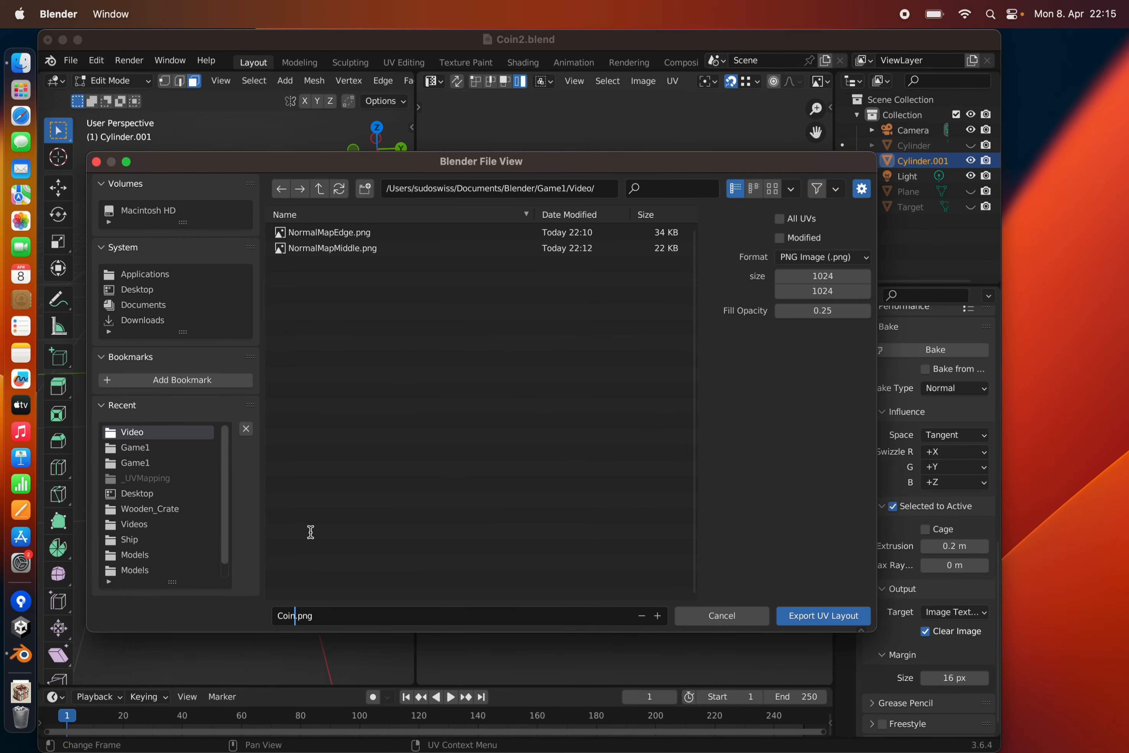
pyautogui.press('Return')
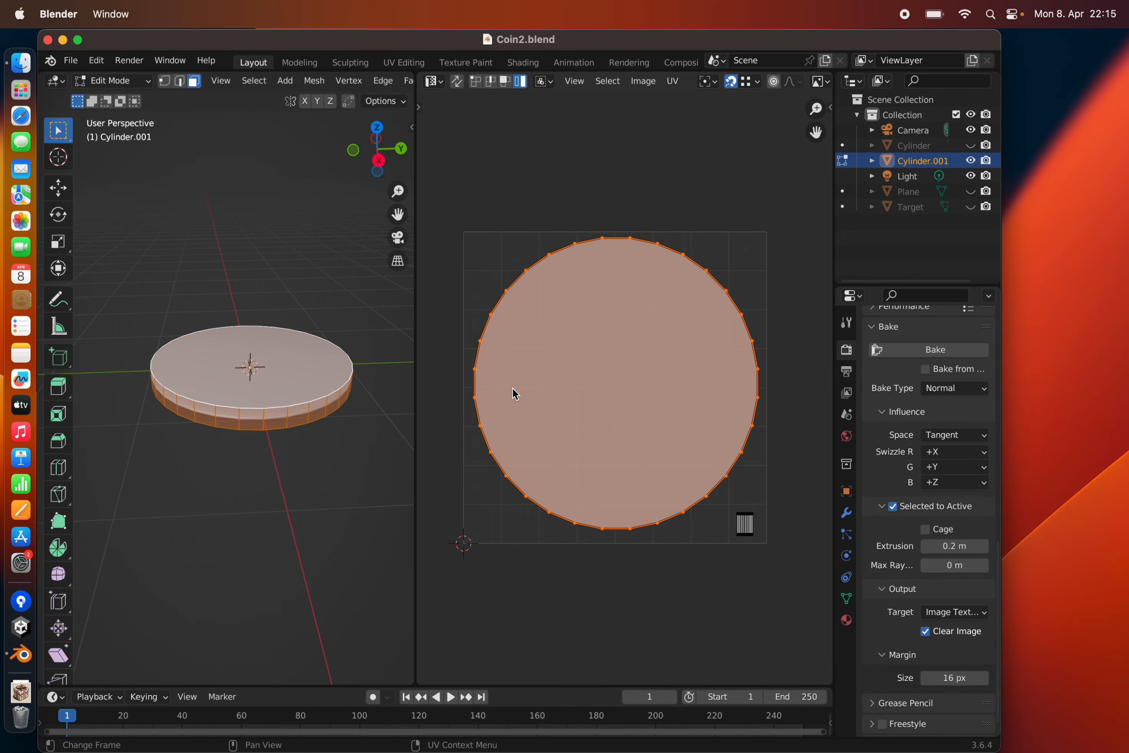
# Step: Switch to Krita and import CoinUVLayout.png, NormalMapEdge.png and NormalMapMiddle.png from the Video folder as layers of the blank document
pyautogui.press('super+space')
pyautogui.write('krita')
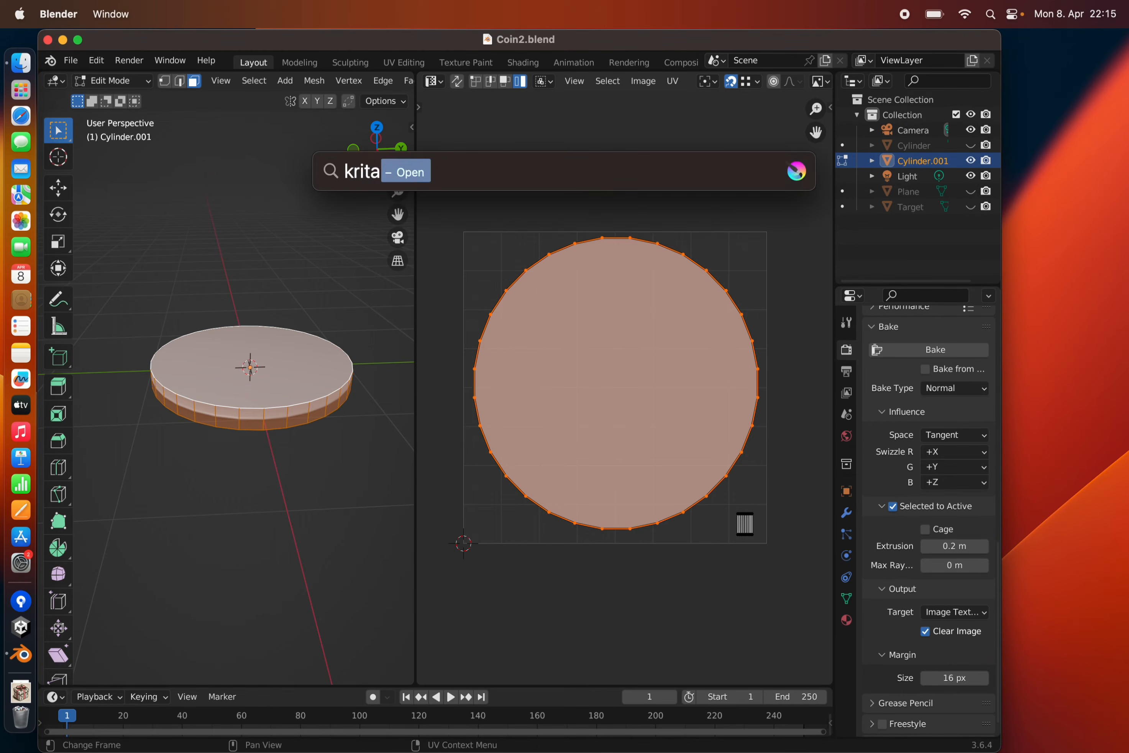
pyautogui.press('Return')
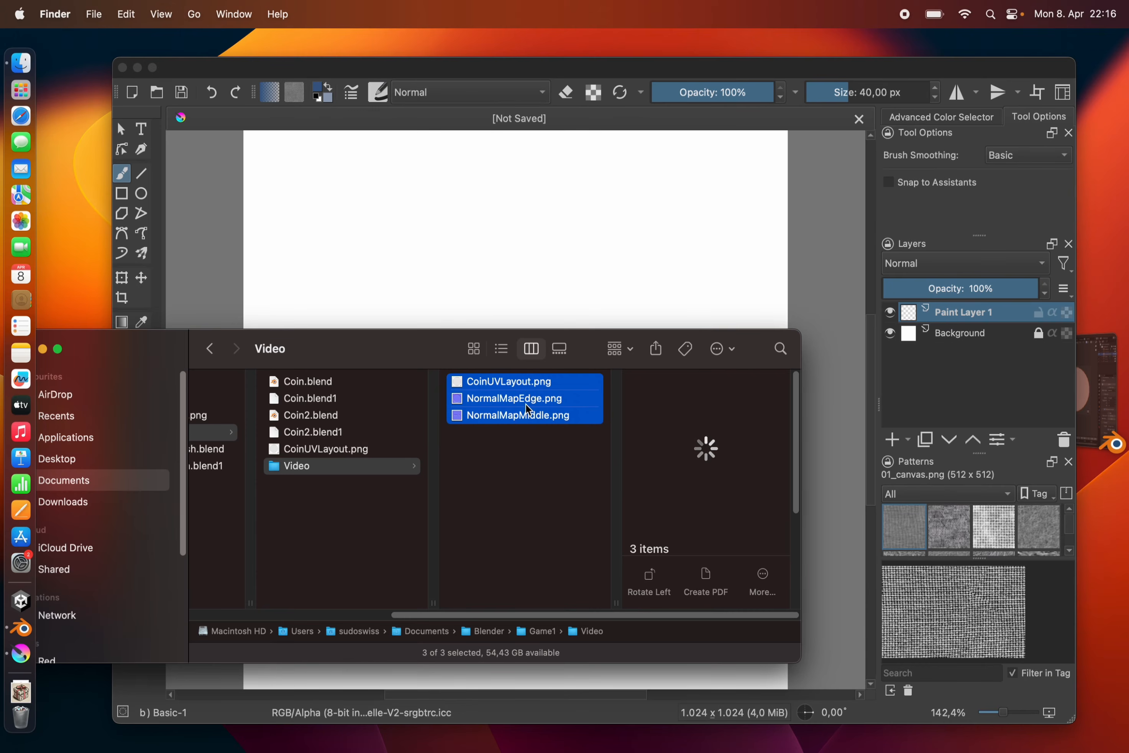
pyautogui.moveTo(505, 390); pyautogui.dragTo(534, 233)
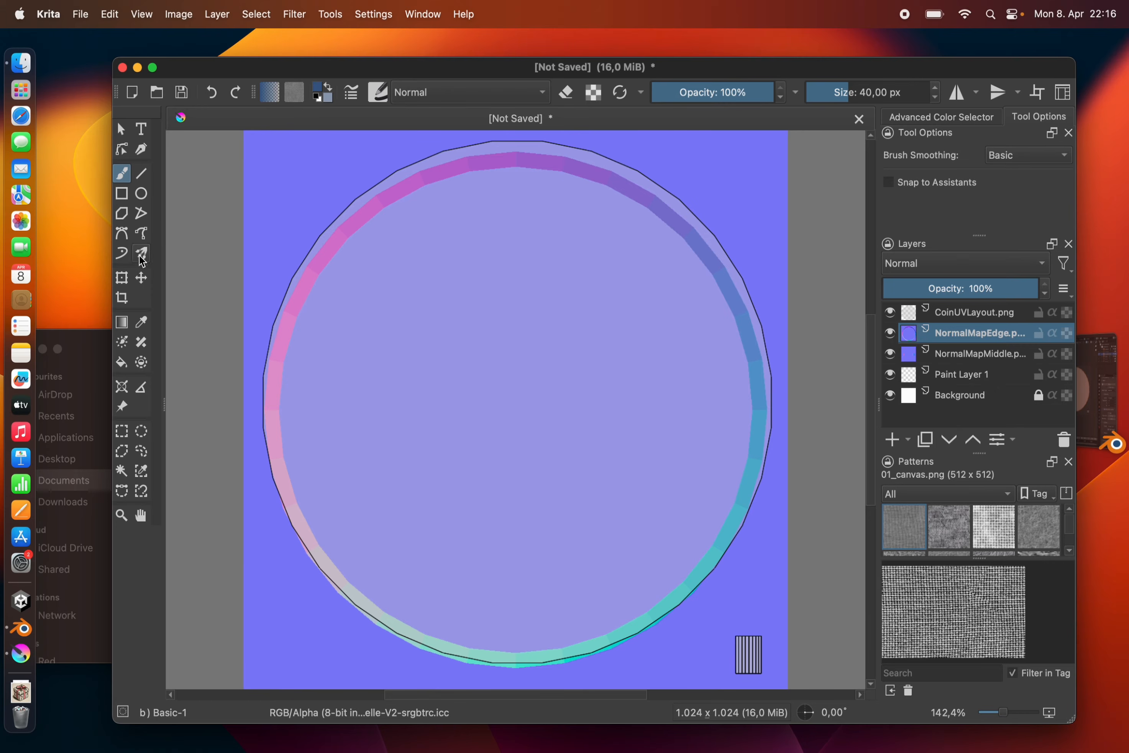
# Step: Align the NormalMapEdge layer's ring with the circular outline of the UV layout, and check the NormalMapMiddle layer beneath it
pyautogui.click(142, 278)
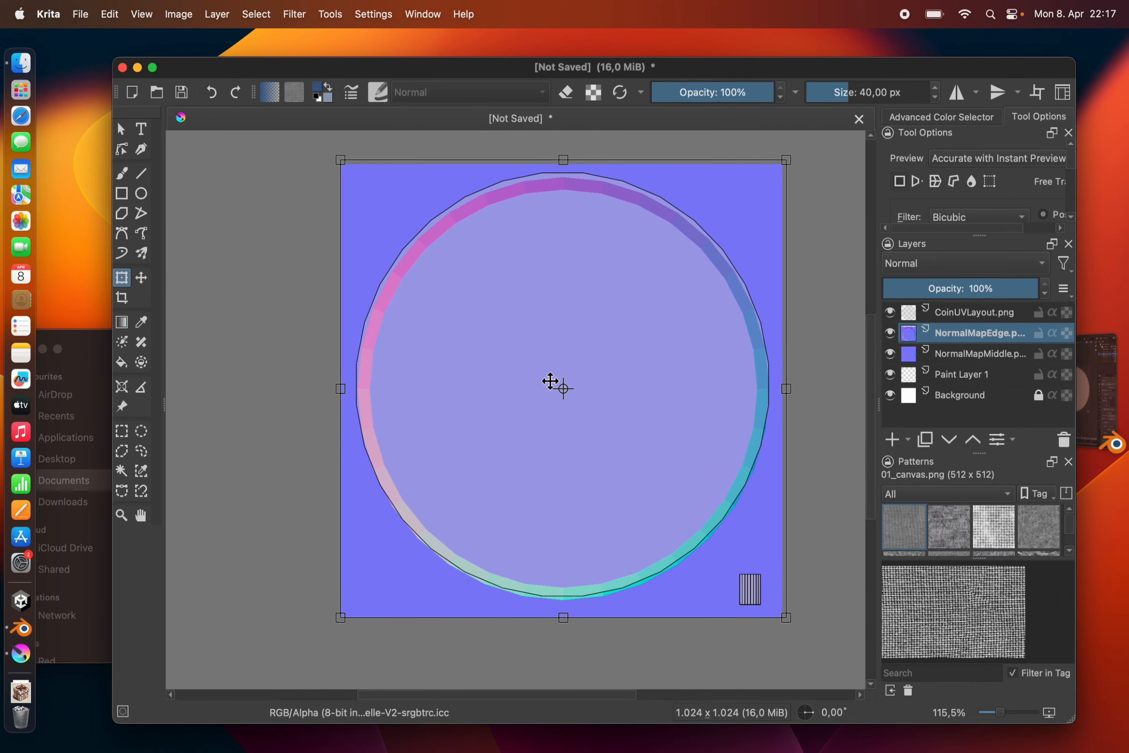
pyautogui.moveTo(550, 382); pyautogui.dragTo(551, 382)
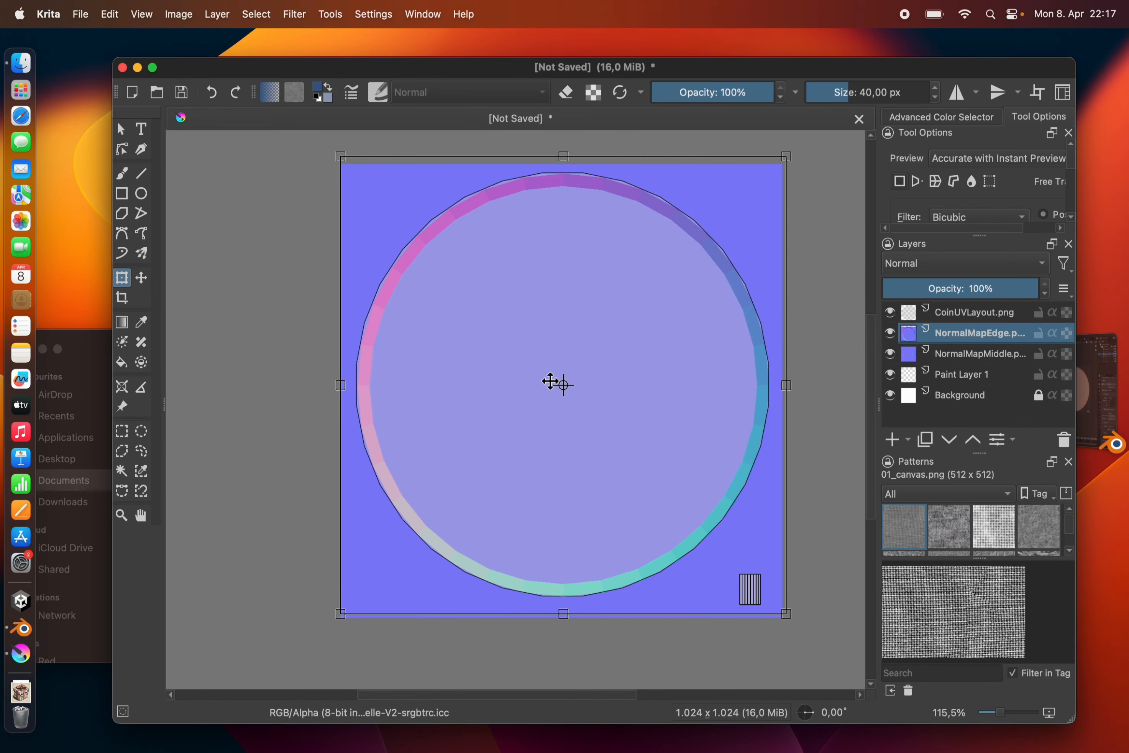
pyautogui.click(968, 354)
pyautogui.click(890, 333)
pyautogui.click(890, 333)
# Step: Set the NormalMapEdge layer's blending mode to Overlay over the NormalMapMiddle layer
pyautogui.click(954, 334)
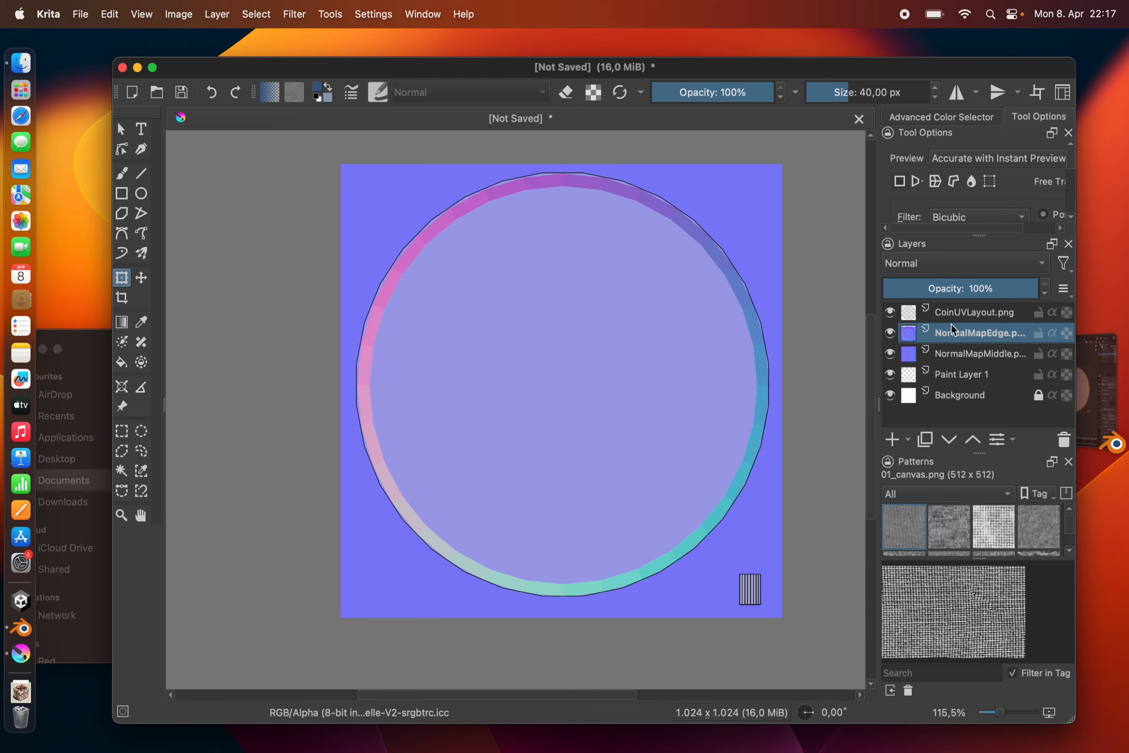
pyautogui.click(930, 262)
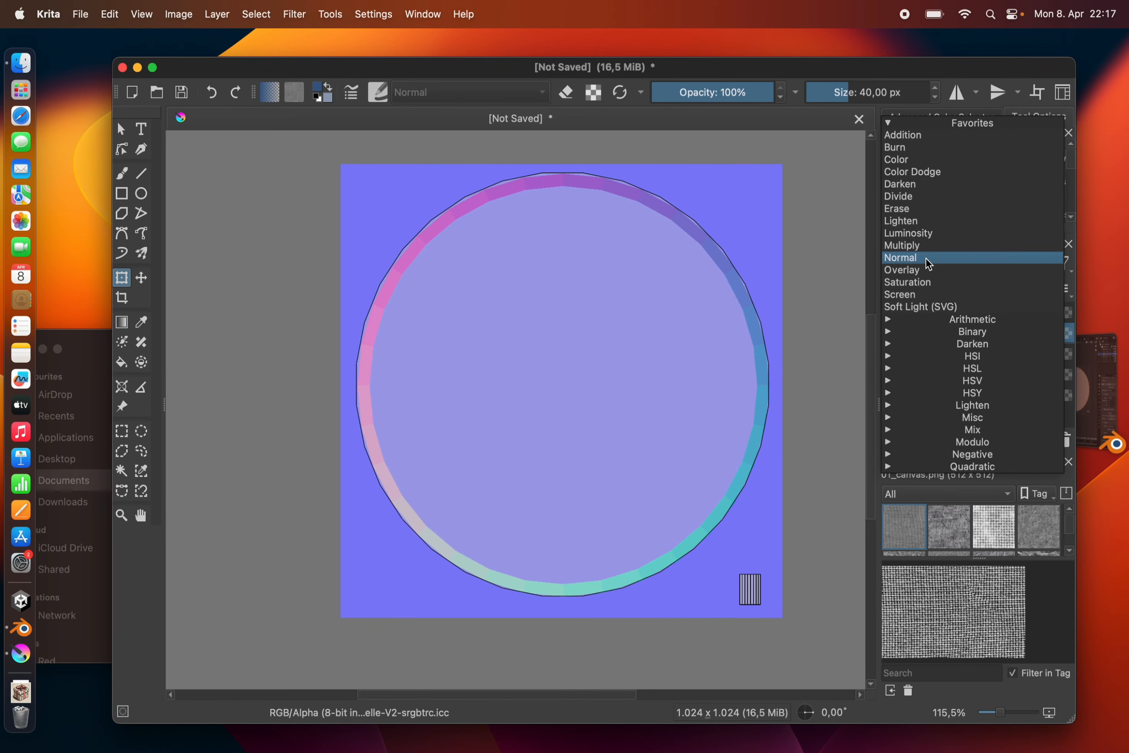
pyautogui.click(926, 270)
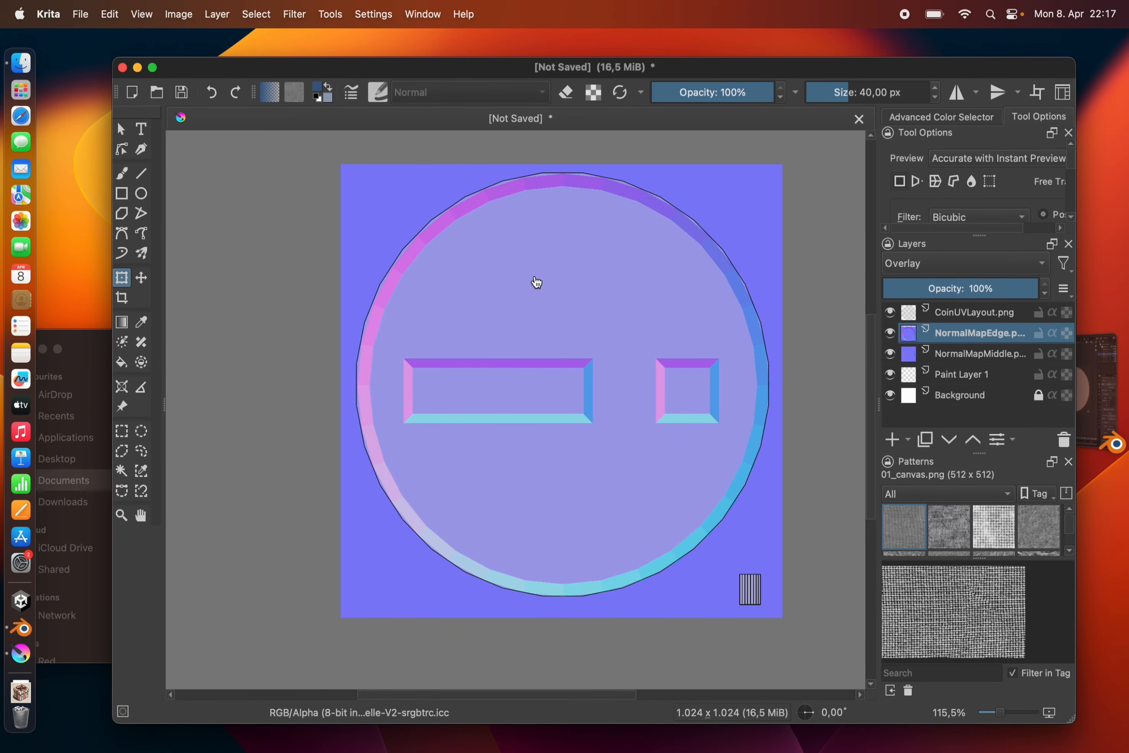
# Step: Hide the CoinUVLayout, Paint Layer 1 and Background layers
pyautogui.click(891, 312)
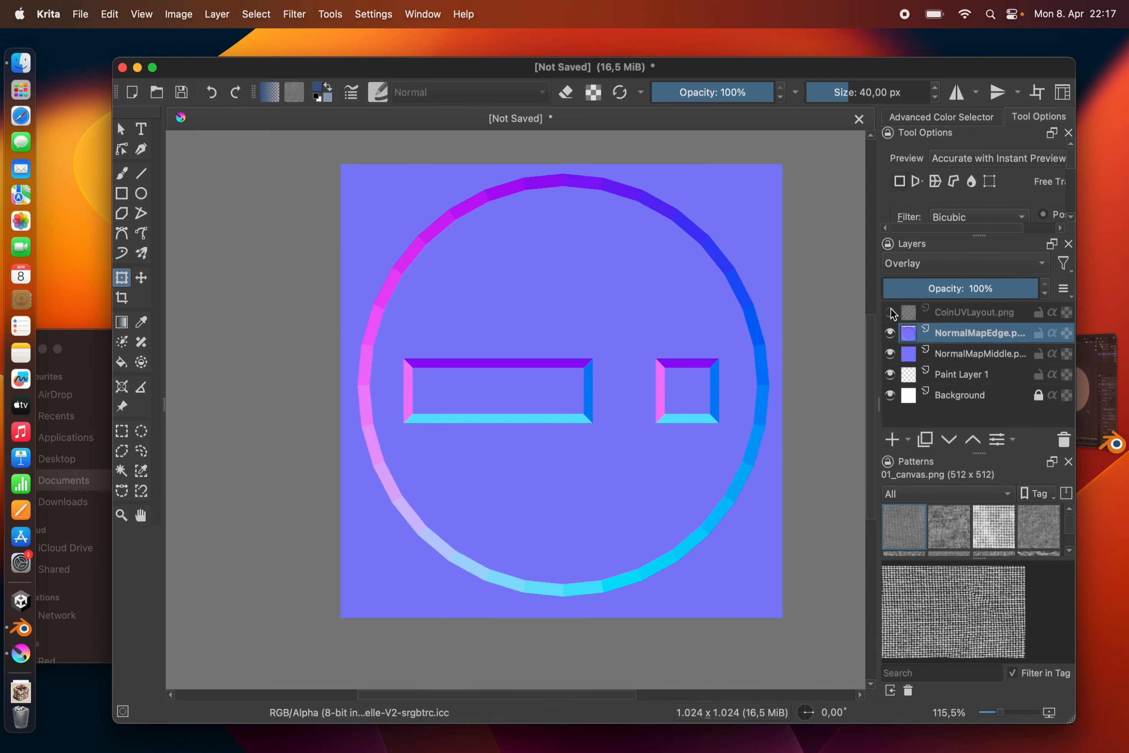
pyautogui.click(890, 374)
pyautogui.click(890, 395)
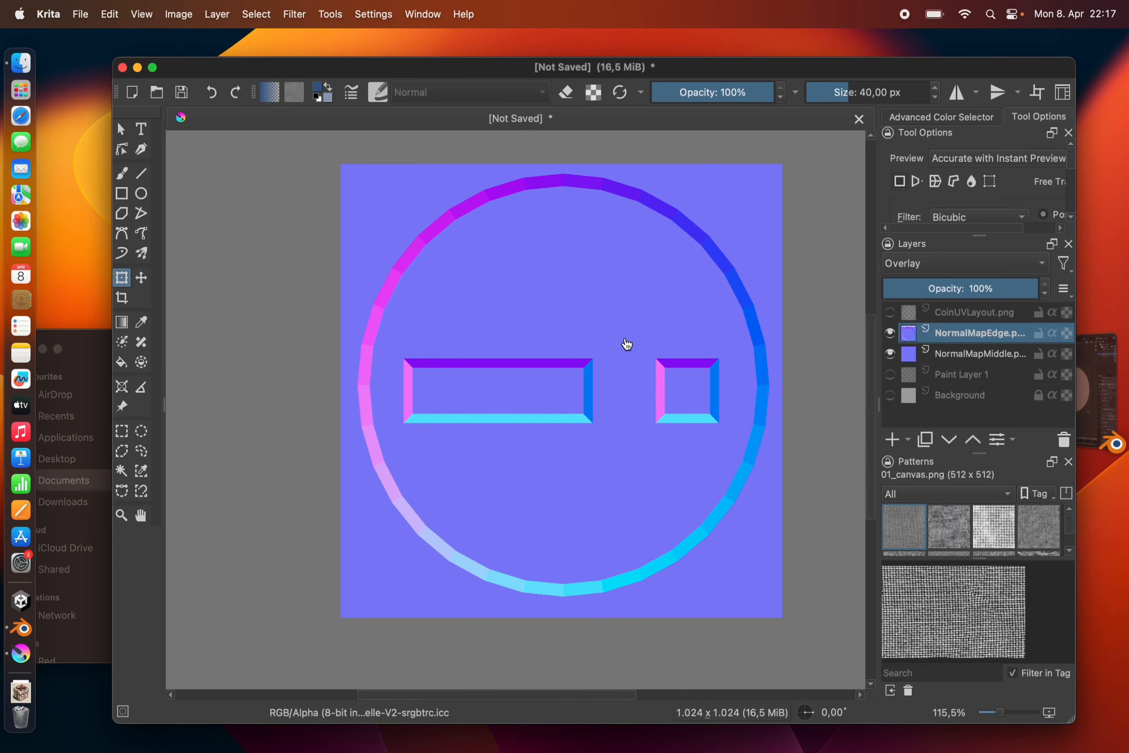
# Step: Save the combined normal map as the Krita document CoinTexture in the Video folder
pyautogui.press('super+shift+s')
pyautogui.write('Coin')
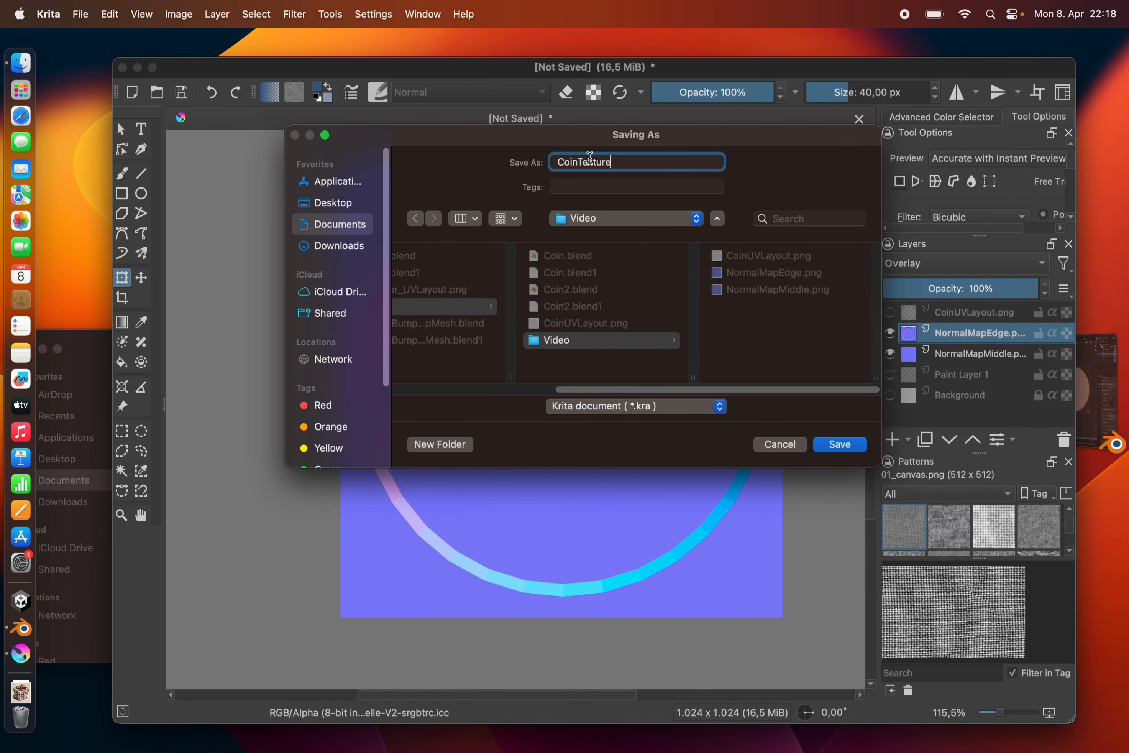
pyautogui.write('Texture')
pyautogui.press('Return')
# Step: Export the combined normal map as a PNG image named CoinTexture
pyautogui.click(80, 14)
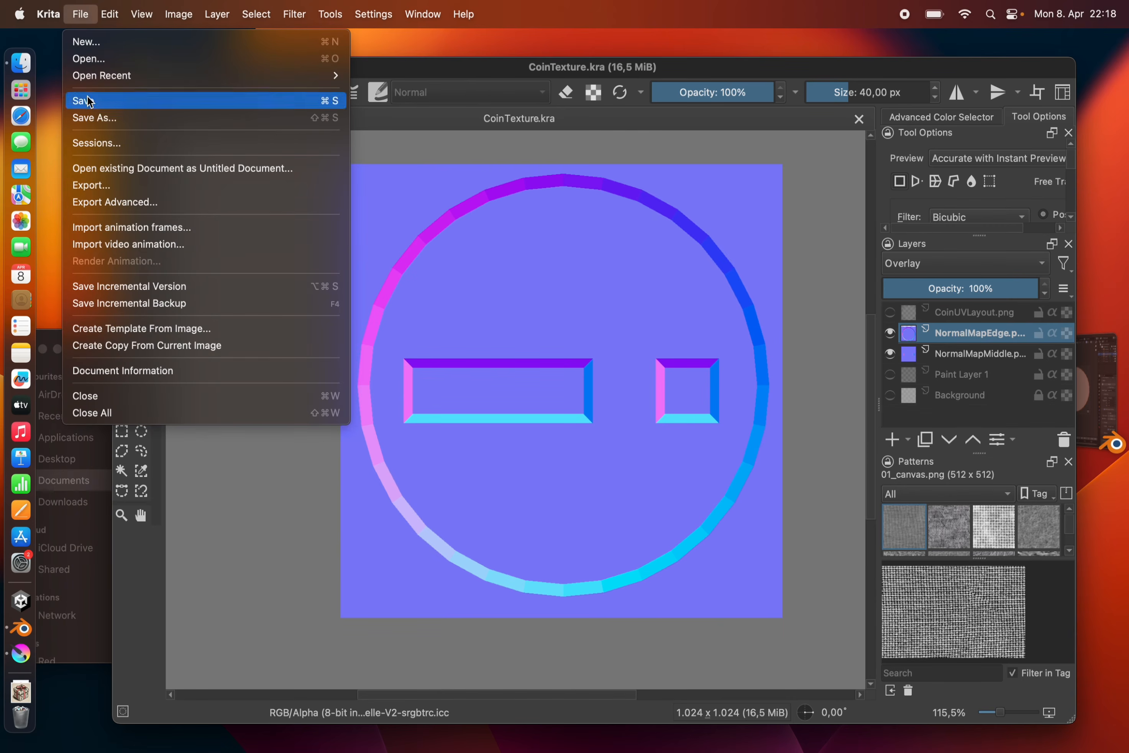
pyautogui.click(89, 188)
pyautogui.click(581, 405)
pyautogui.write('png')
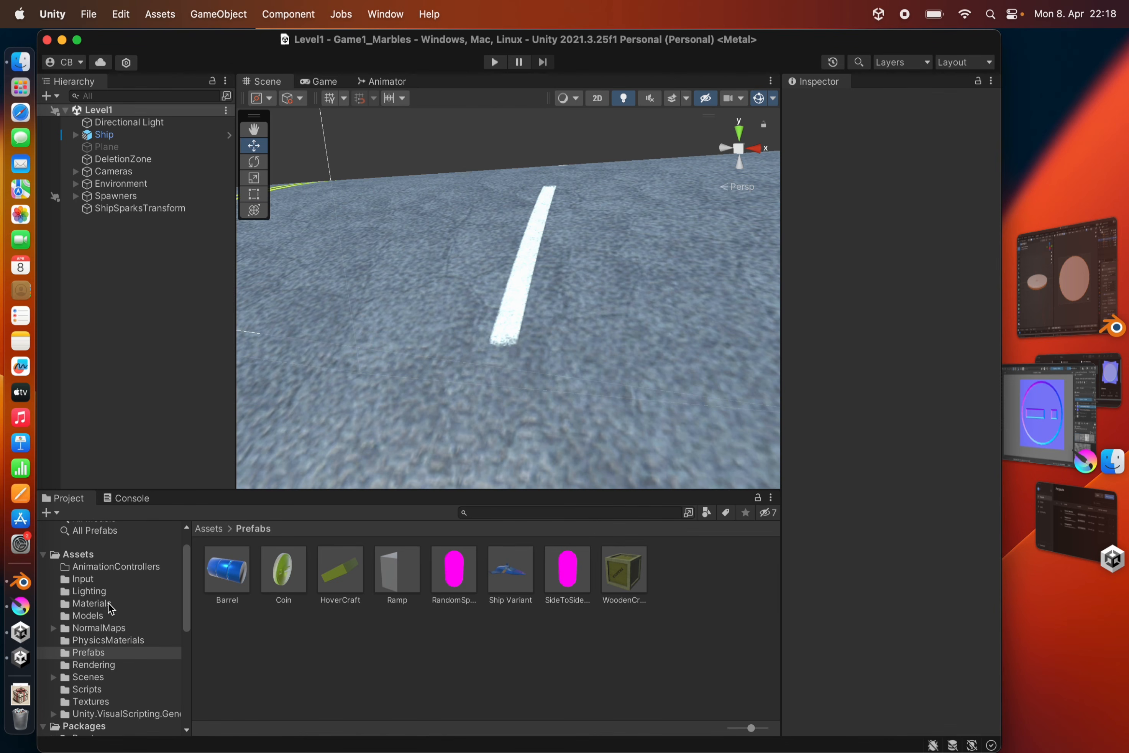
# Step: Switch to Unity, import Coin2.blend into the Models folder and inspect the model in its preview
pyautogui.click(97, 615)
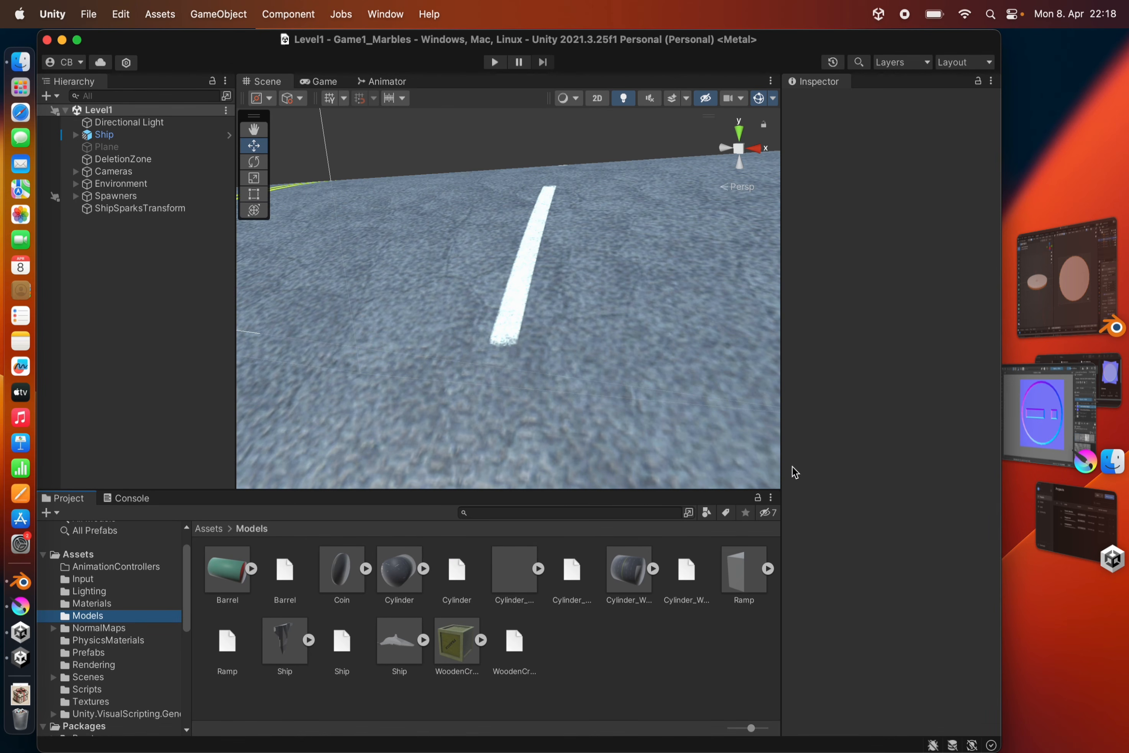
pyautogui.moveTo(449, 235); pyautogui.dragTo(408, 580)
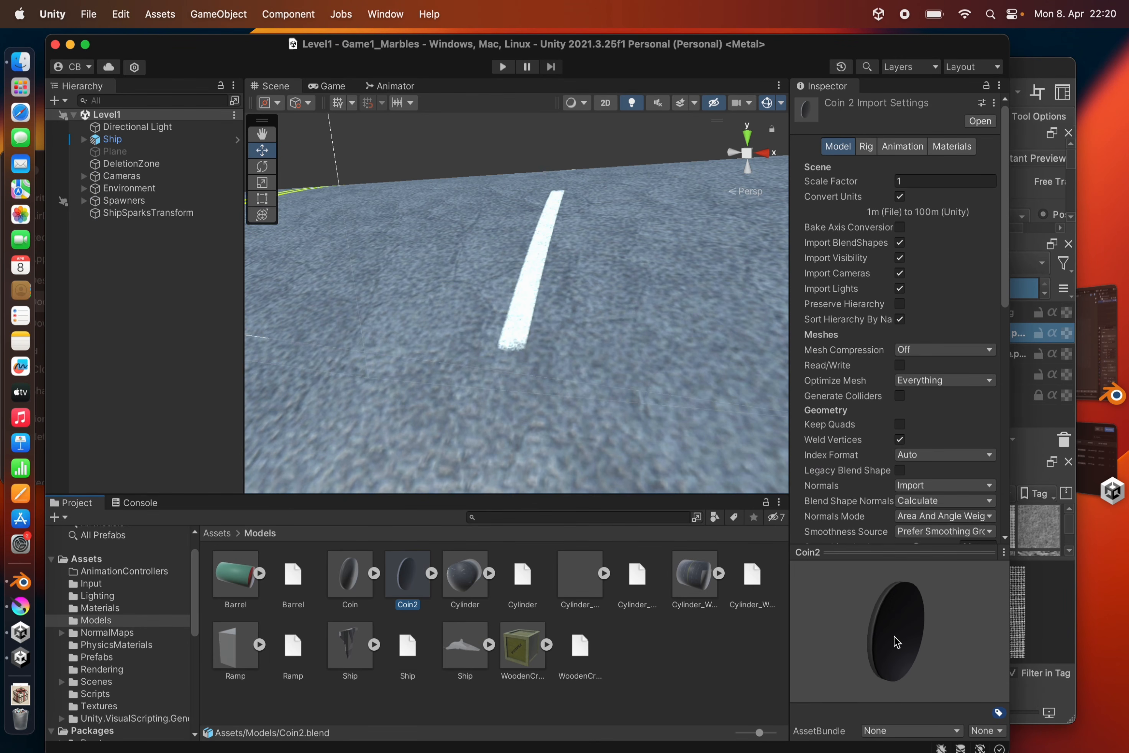
pyautogui.moveTo(897, 641); pyautogui.dragTo(795, 616)
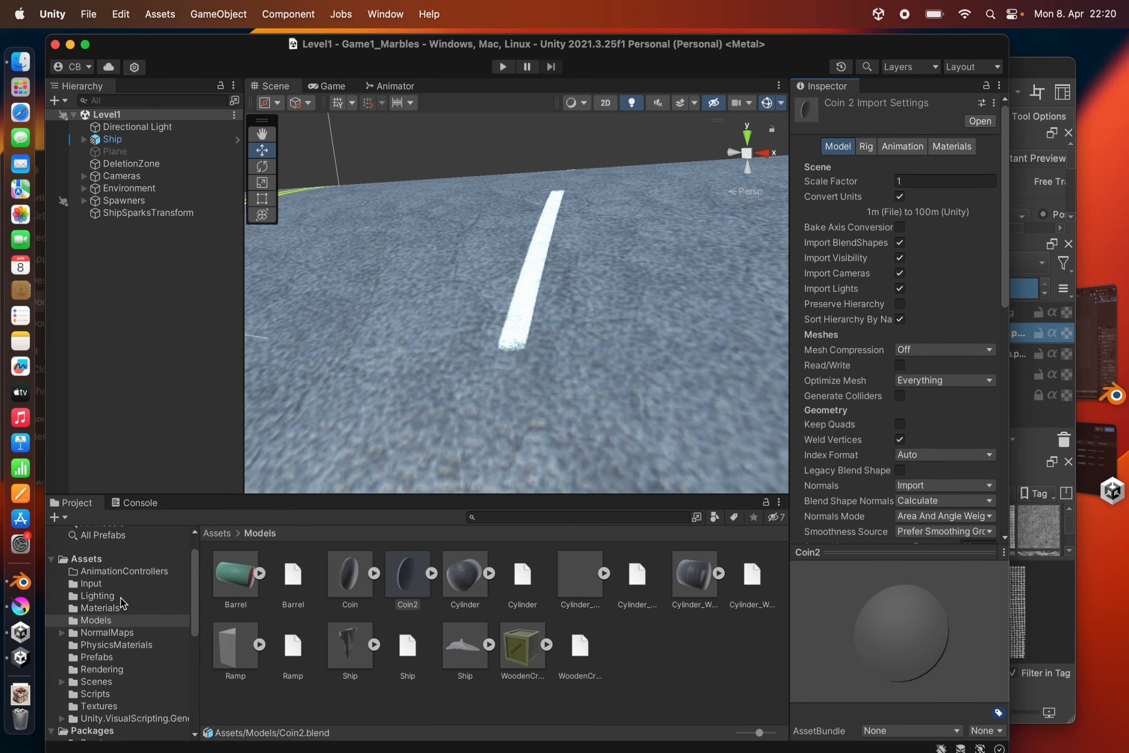
# Step: Import CoinTexture.png into the NormalMaps folder and set its texture type to Normal map
pyautogui.click(91, 632)
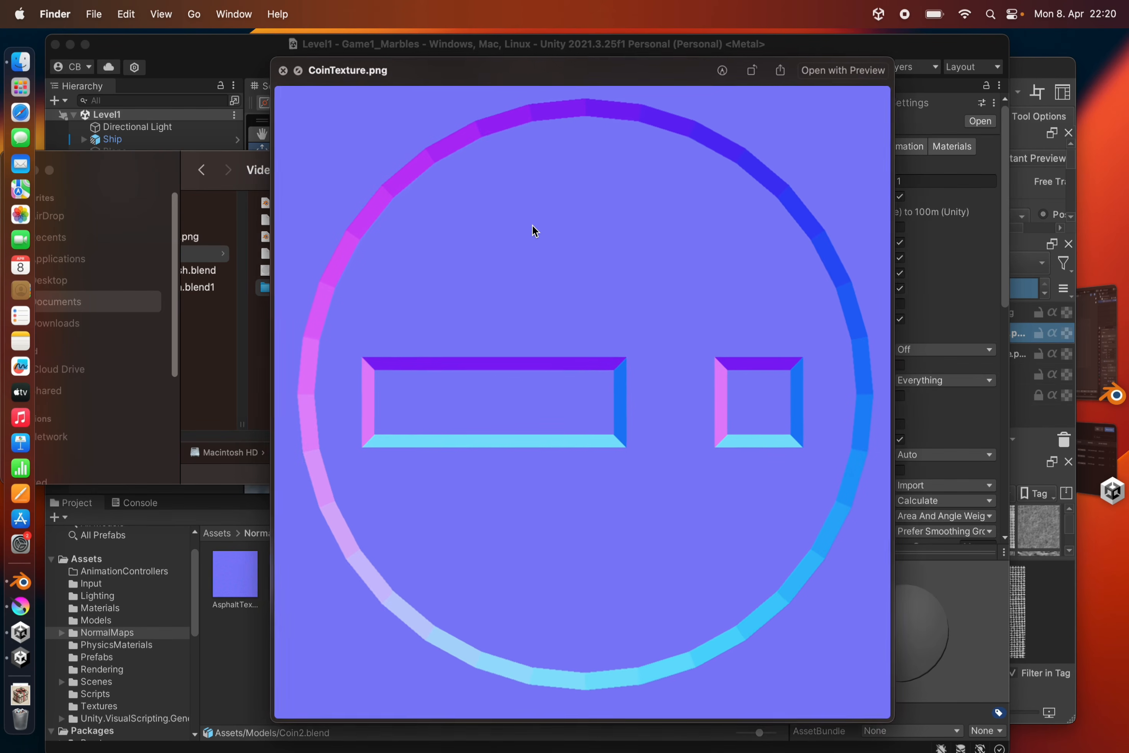
pyautogui.press('space')
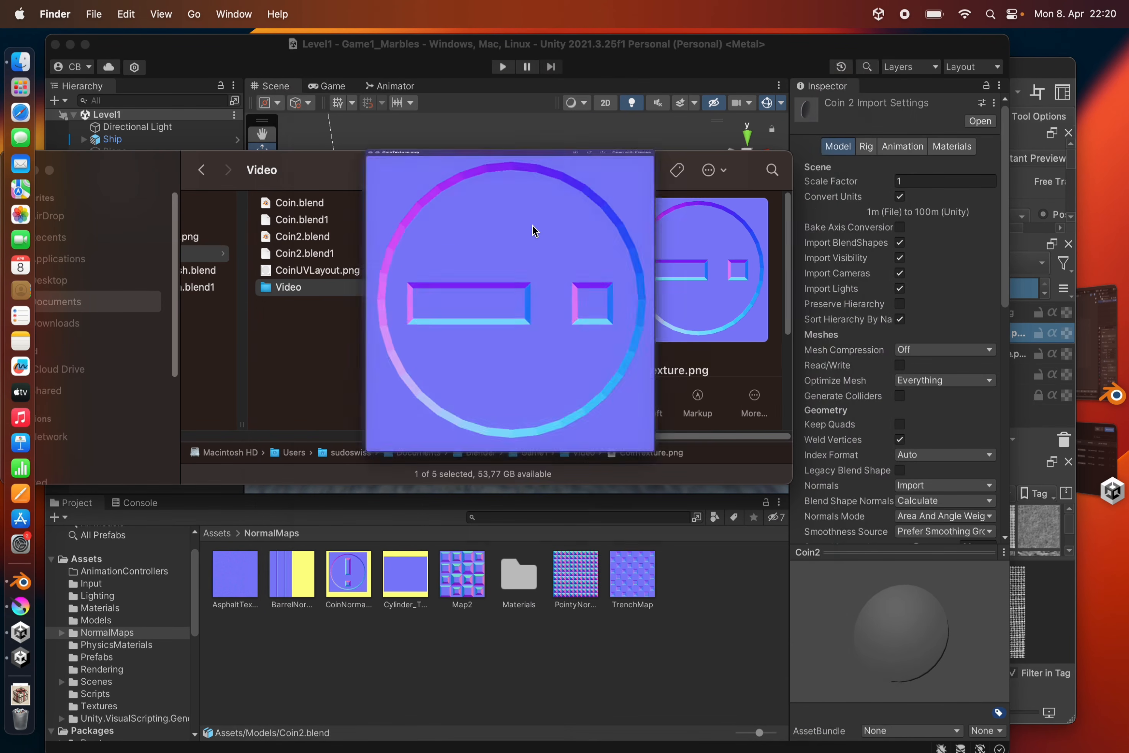
pyautogui.moveTo(507, 227); pyautogui.dragTo(714, 614)
pyautogui.click(904, 151)
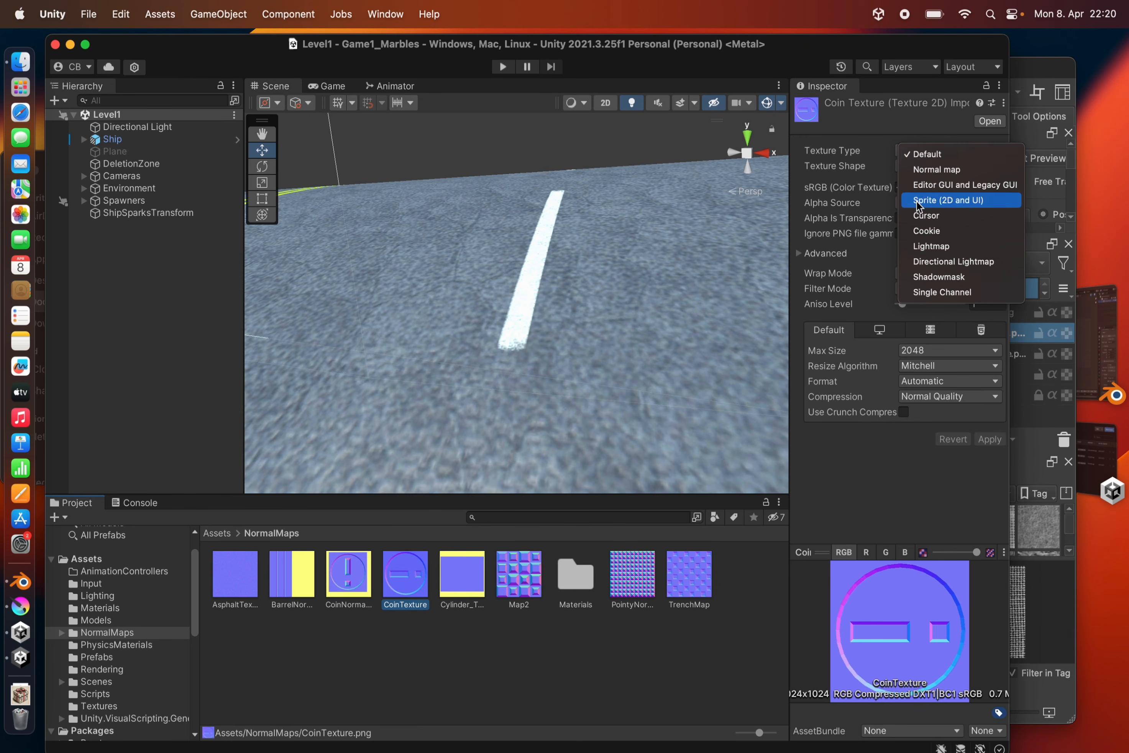
pyautogui.click(937, 169)
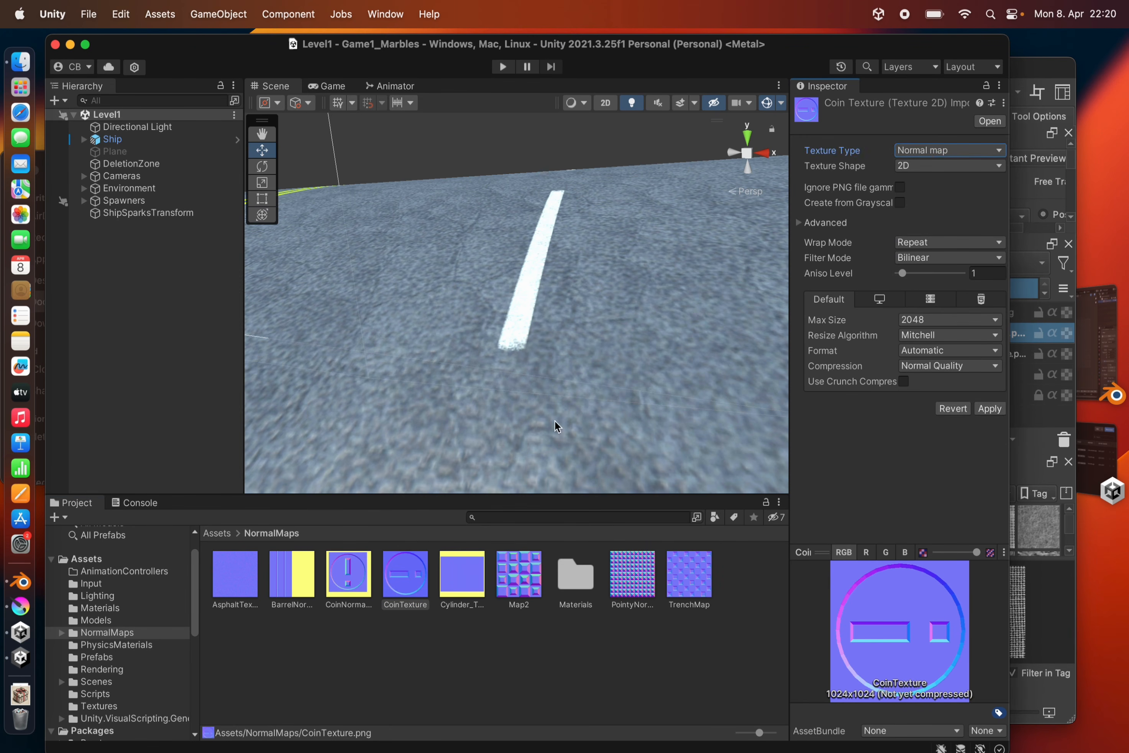
# Step: Create a material named MyCoin in the Materials folder and assign CoinTexture as its normal map
pyautogui.click(98, 608)
pyautogui.rightClick(761, 680)
pyautogui.moveTo(797, 323)
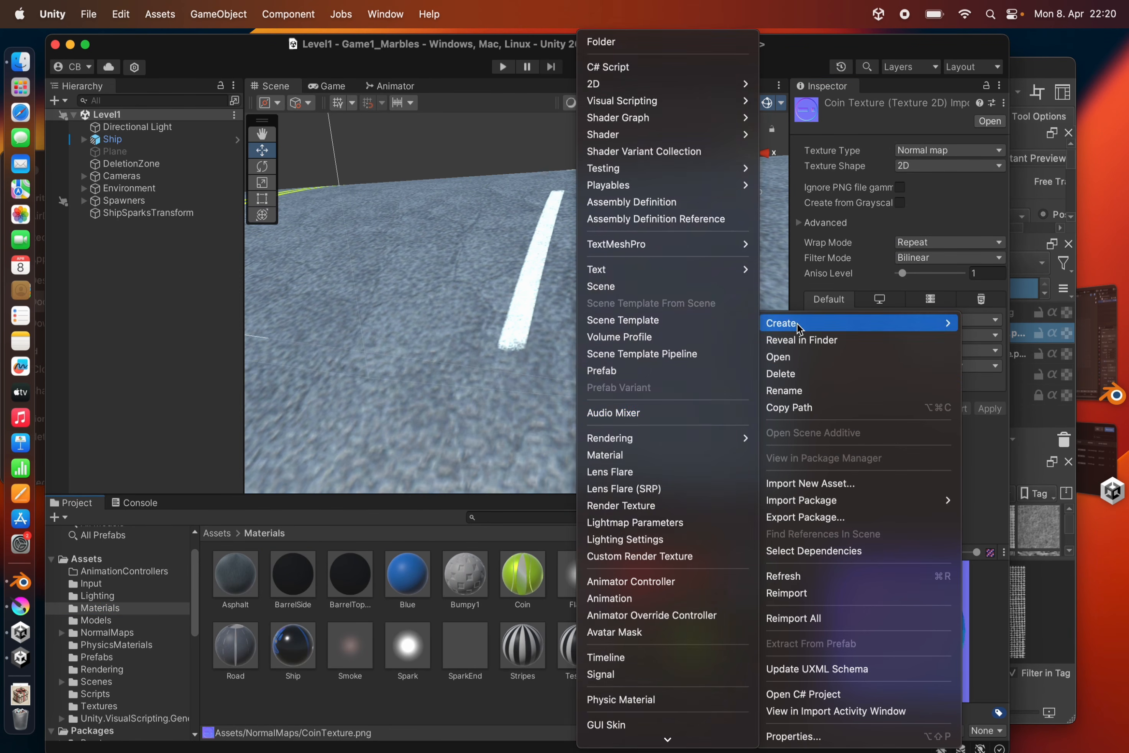
pyautogui.click(604, 455)
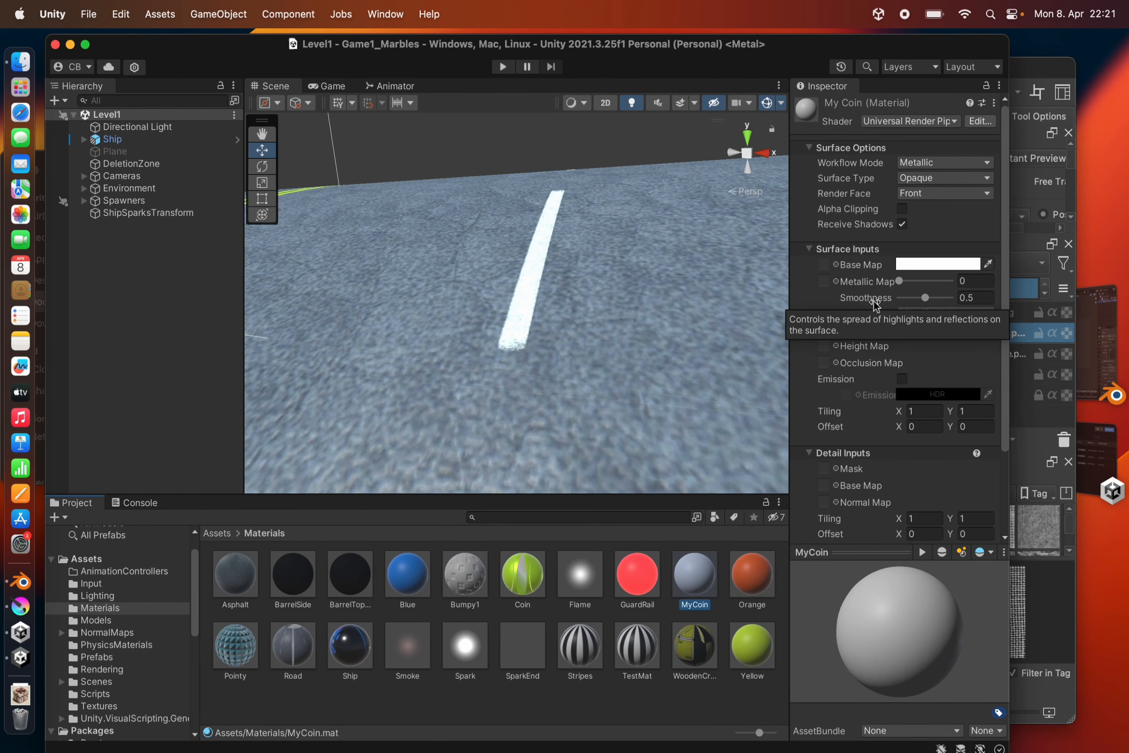
pyautogui.click(837, 329)
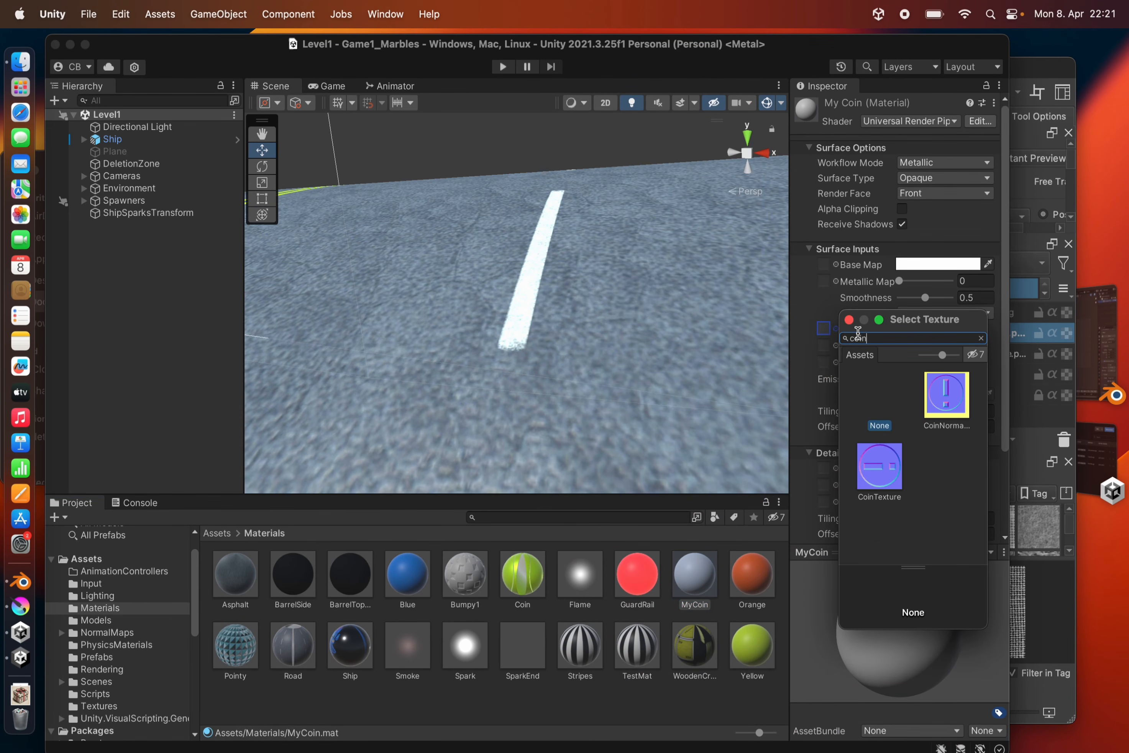
pyautogui.doubleClick(948, 394)
# Step: Give the MyCoin material a bright yellow base colour and set its metallic value to 0.57
pyautogui.click(955, 265)
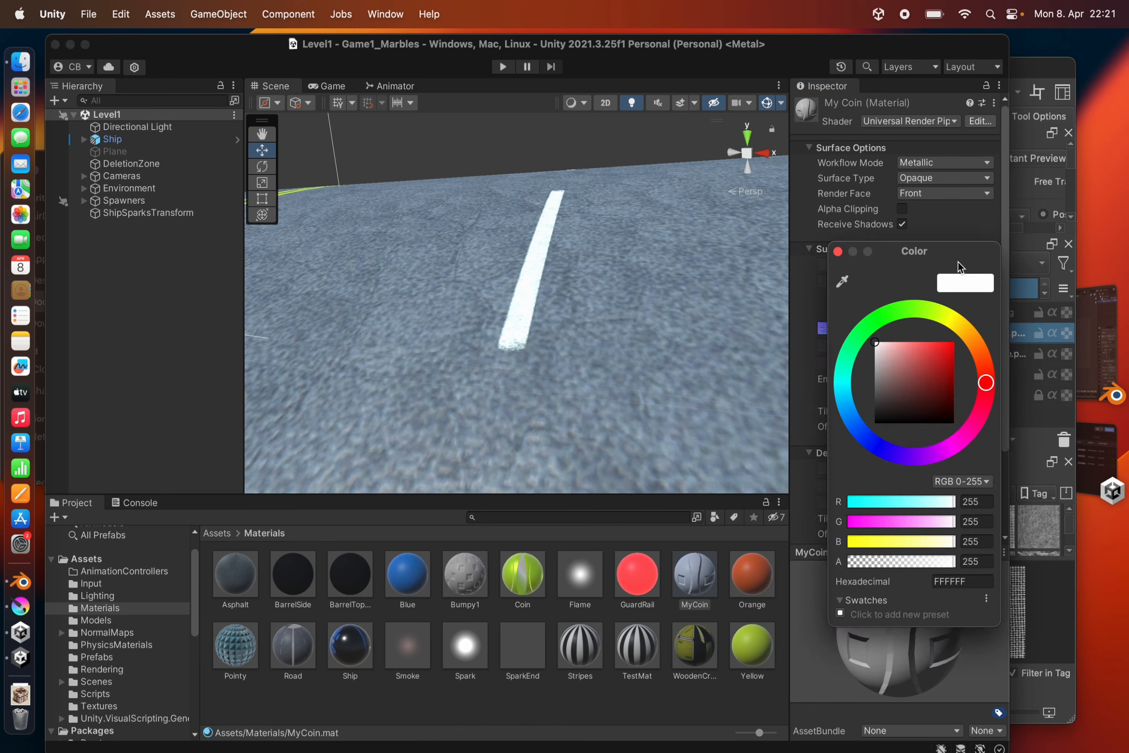
pyautogui.click(943, 308)
pyautogui.moveTo(945, 350); pyautogui.dragTo(973, 338)
pyautogui.click(839, 251)
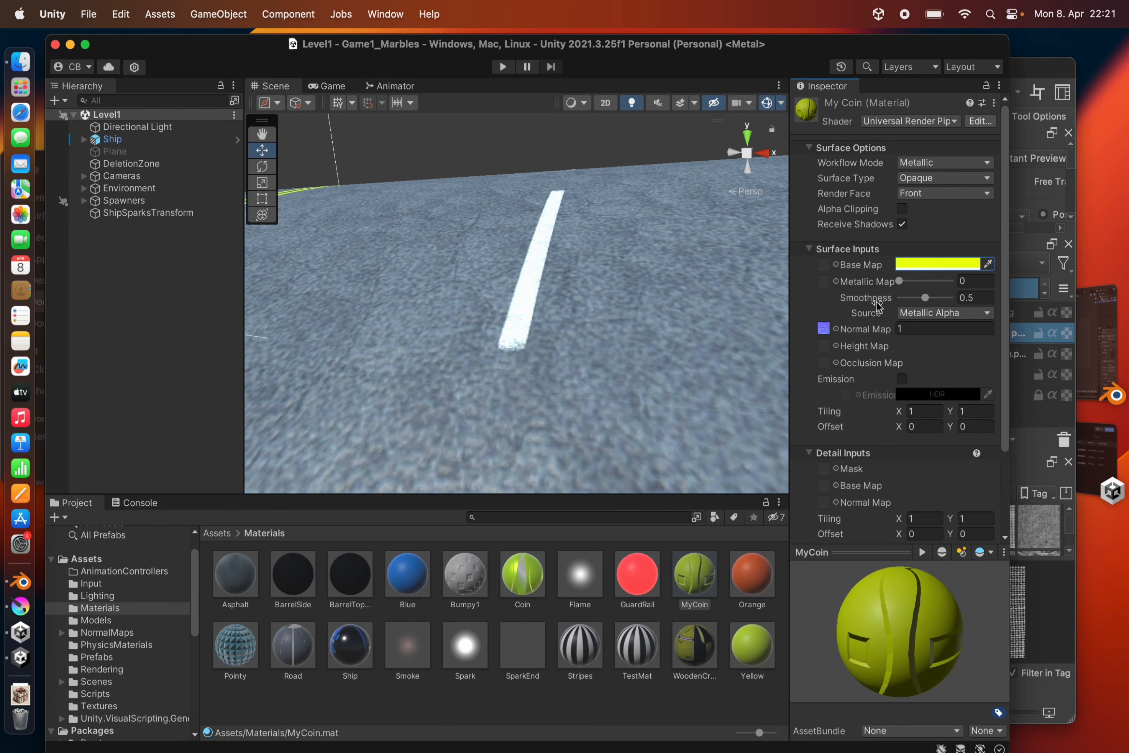
pyautogui.moveTo(899, 281); pyautogui.dragTo(928, 281)
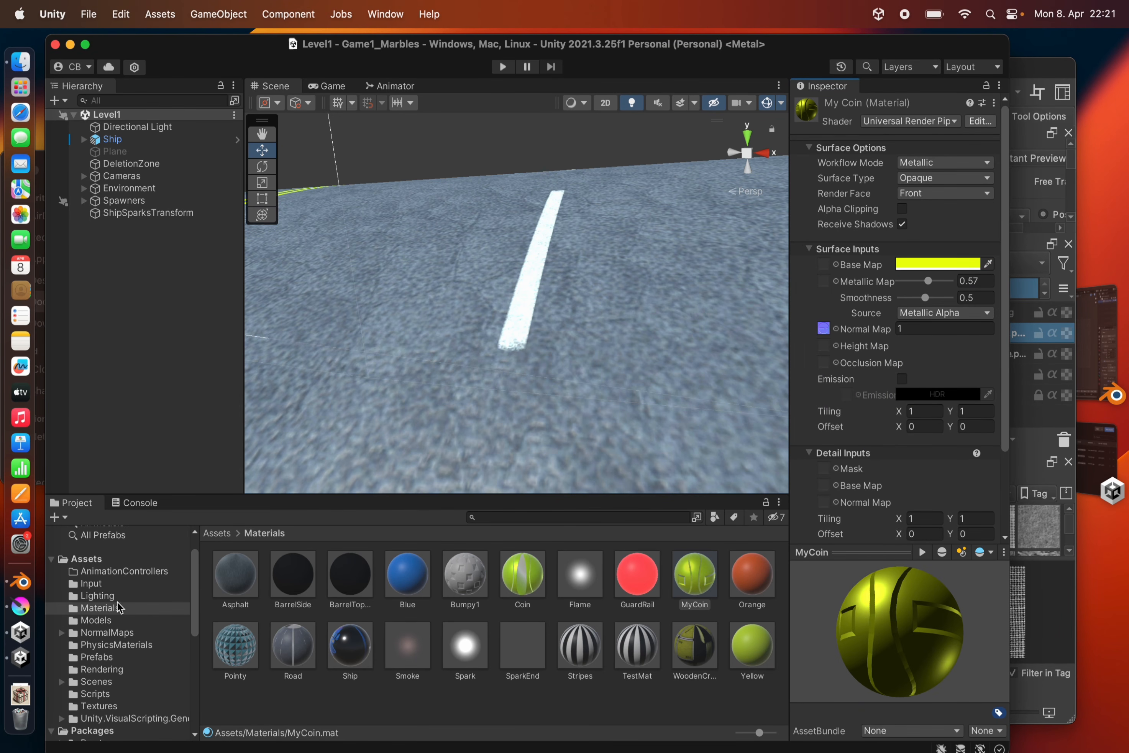
# Step: Place the Coin2 model on the road in the scene, apply the MyCoin material to it and frame the coin
pyautogui.moveTo(695, 574); pyautogui.dragTo(442, 298)
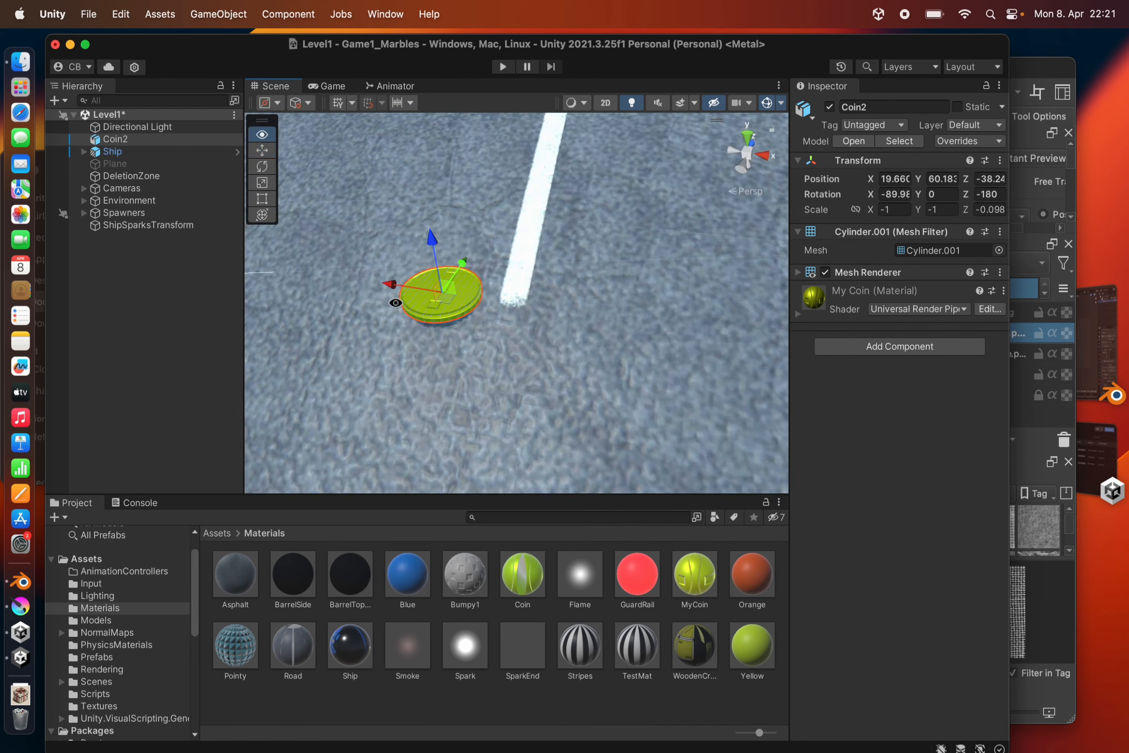
pyautogui.press('f')
pyautogui.keyDown('alt'); pyautogui.moveTo(440, 209); pyautogui.dragTo(532, 287); pyautogui.keyUp('alt')
# Step: Turn the scene's Coin2 object into a prefab in the Prefabs folder and inspect it in the preview
pyautogui.click(461, 444)
pyautogui.keyDown('alt'); pyautogui.moveTo(462, 444); pyautogui.dragTo(395, 651); pyautogui.keyUp('alt')
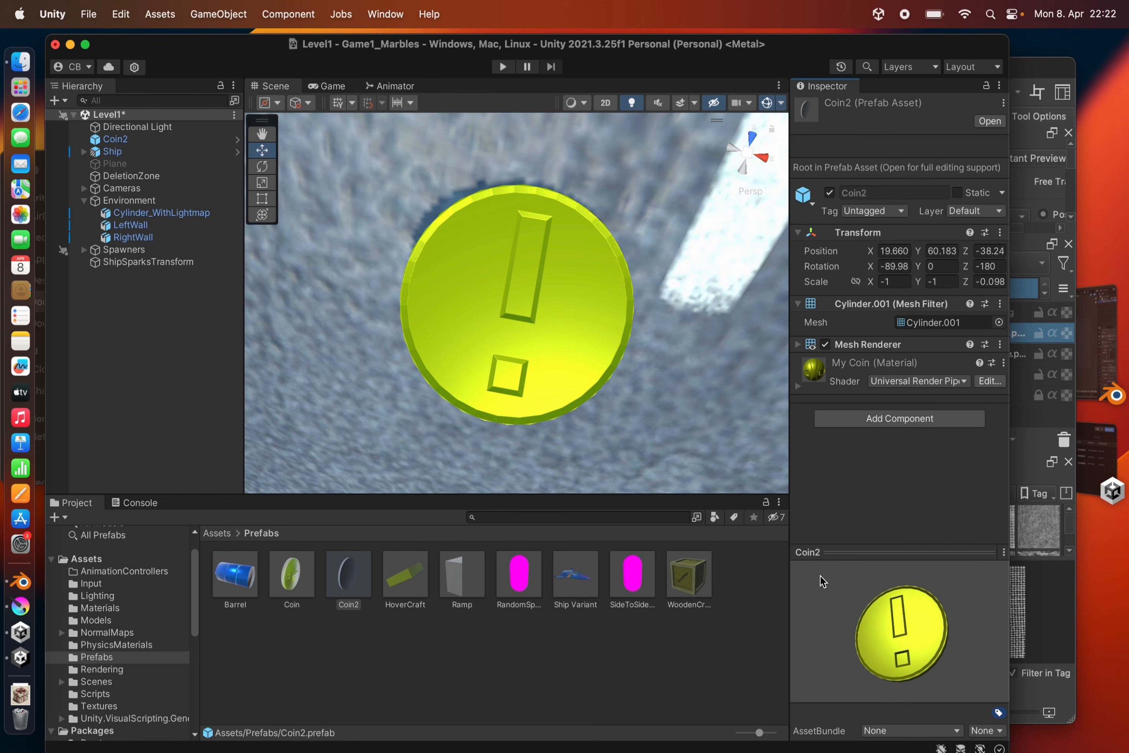
pyautogui.moveTo(820, 576); pyautogui.dragTo(840, 578)
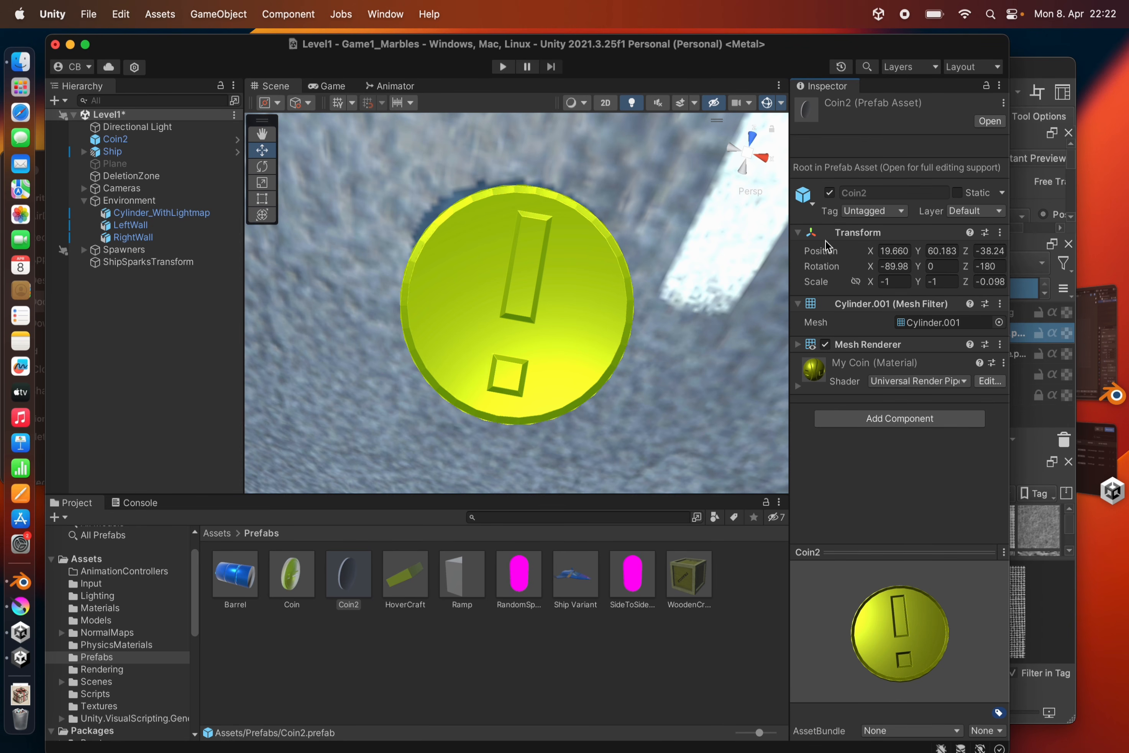